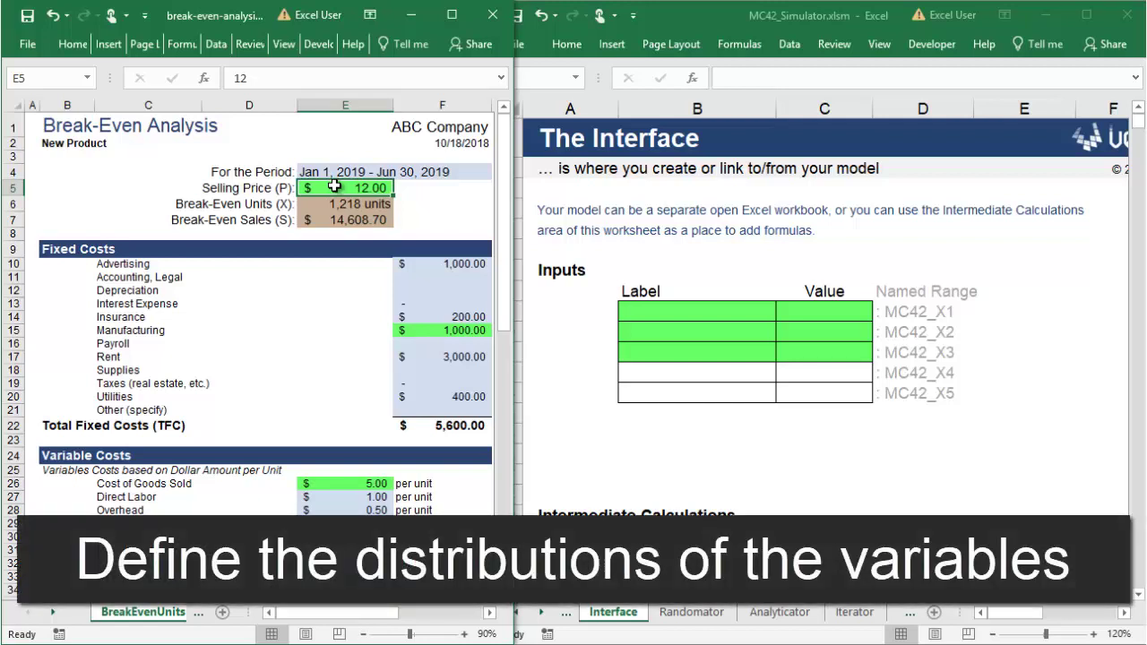
- On the Randomator sheet, enter Selling Price as a uniform variable from 11 to 13
click(690, 612)
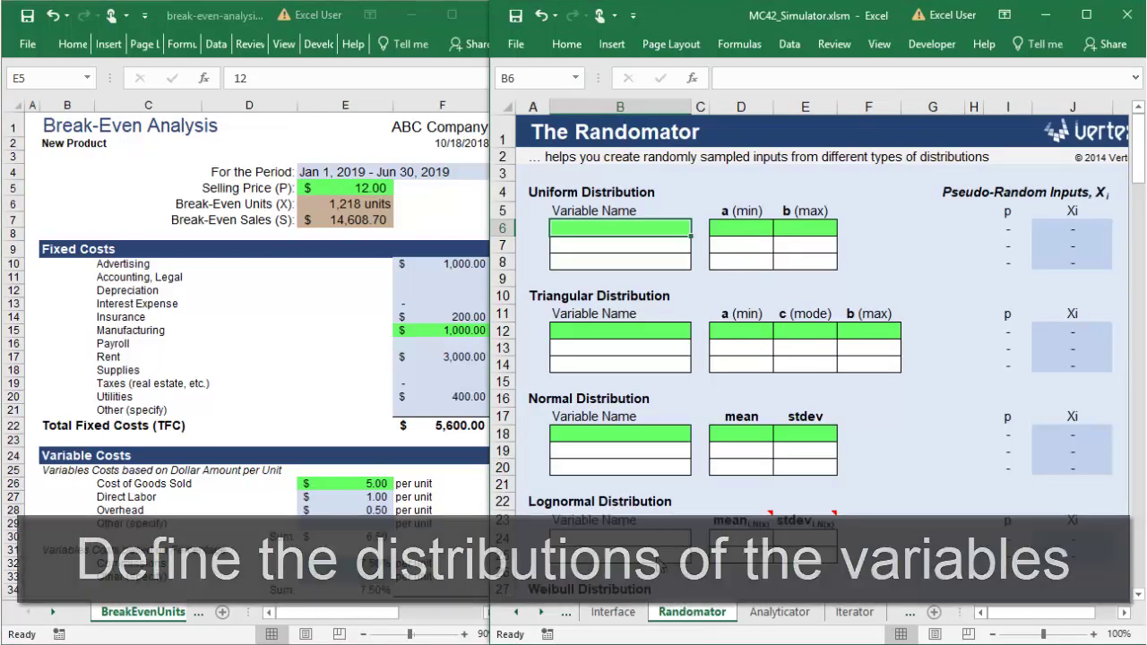
text(Selling Price)
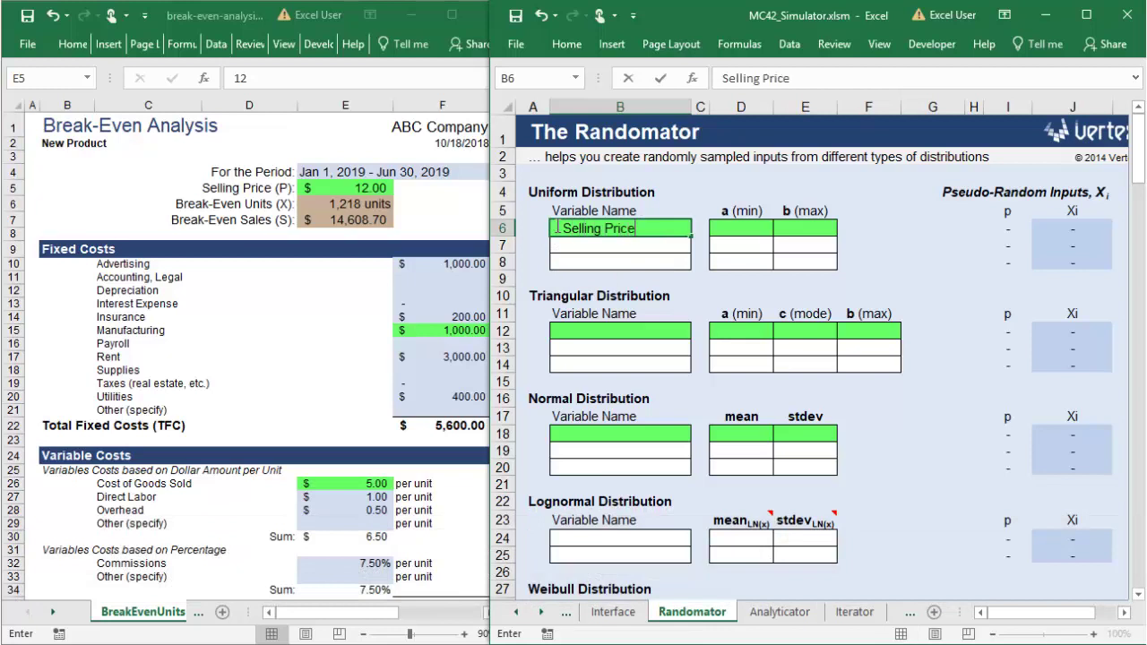
key(Tab)
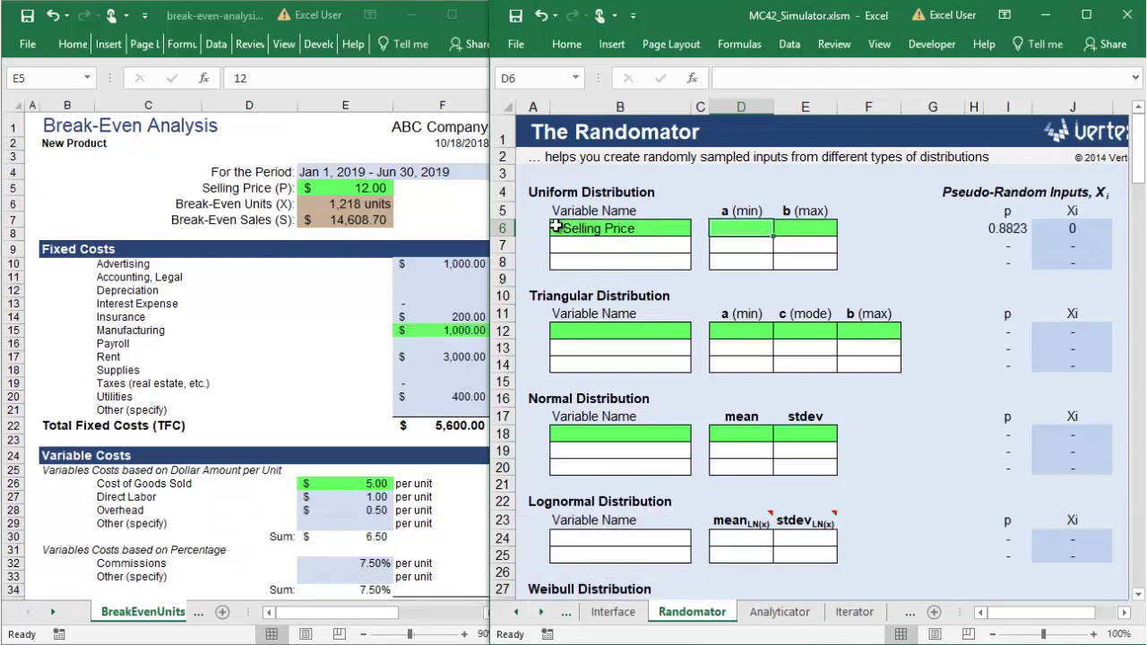
text(11)
key(Tab)
text(13)
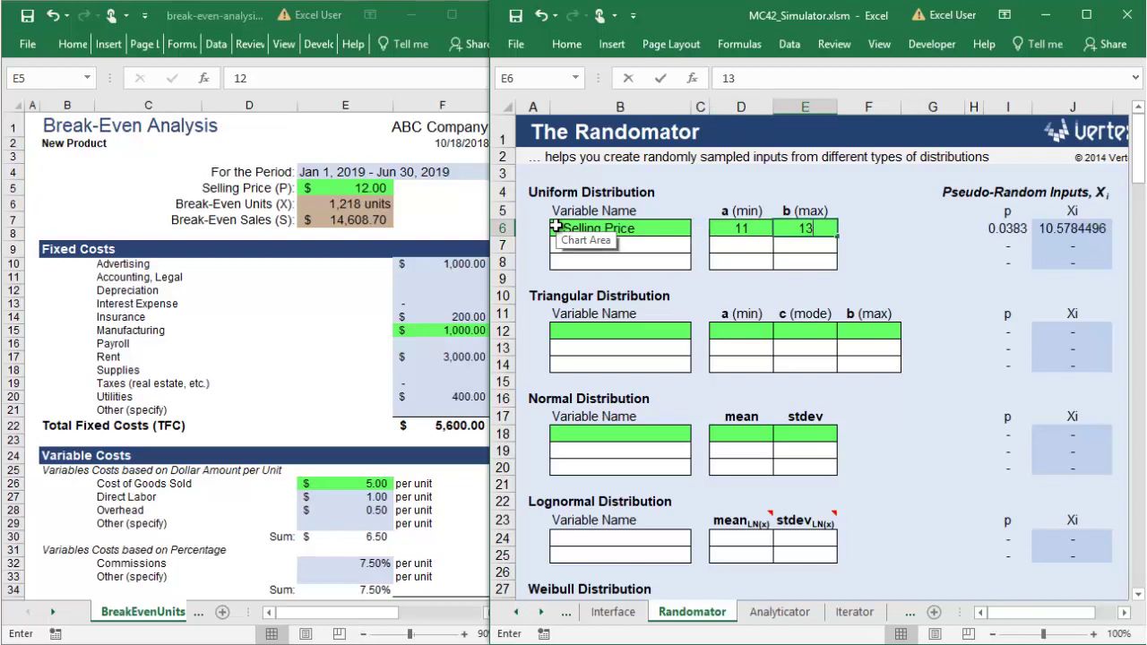
key(Return)
- Add Manufacturing to the triangular table with minimum 1000, mode 2400 and maximum 3000
click(557, 334)
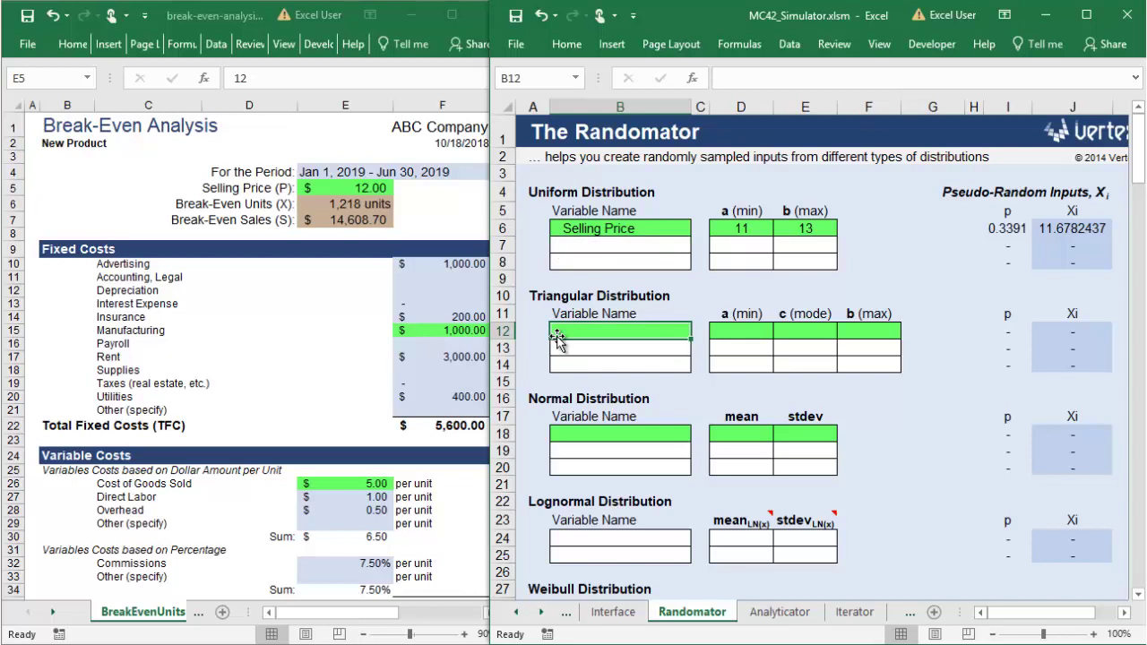
text(Manufac)
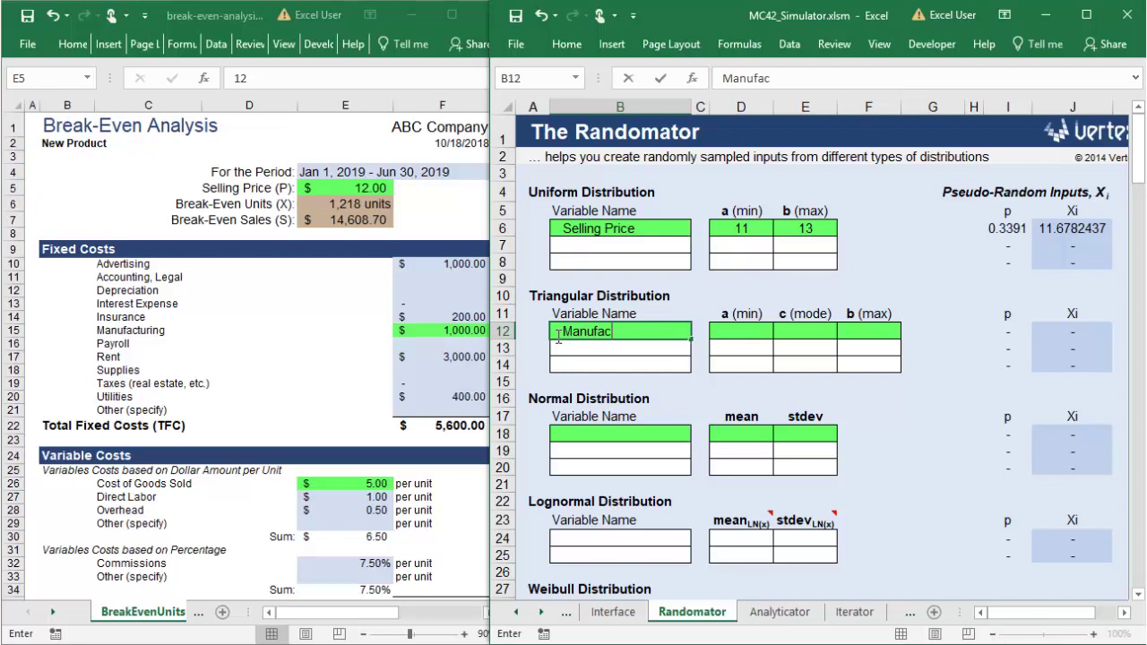
text(turing)
key(Tab)
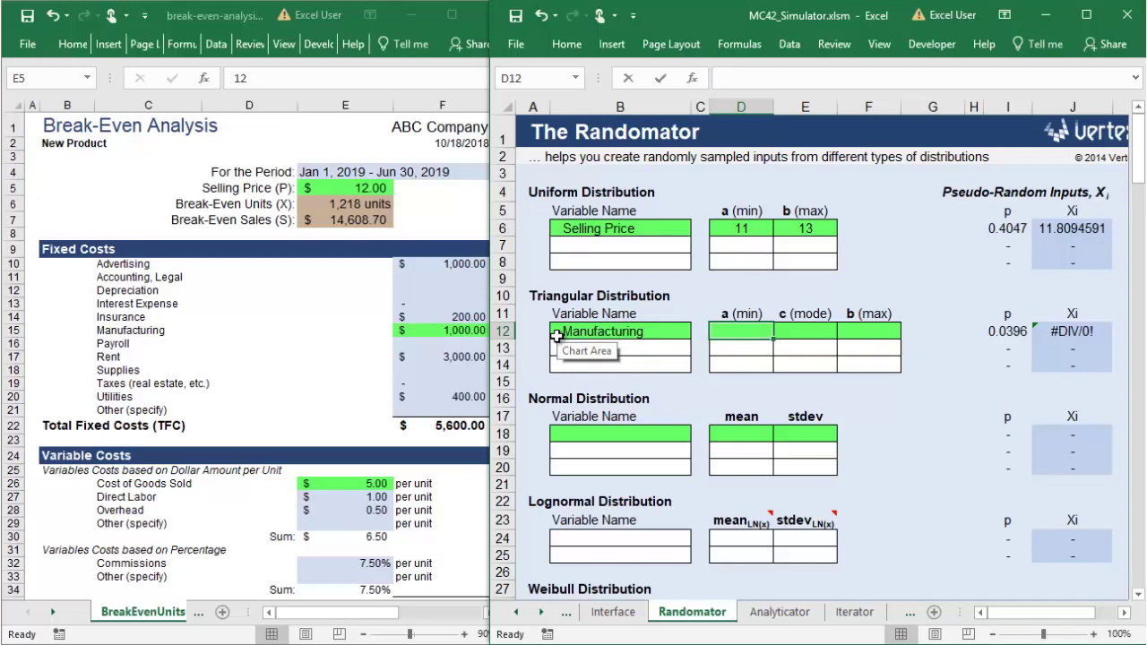
text(1000)
key(Tab)
text(240)
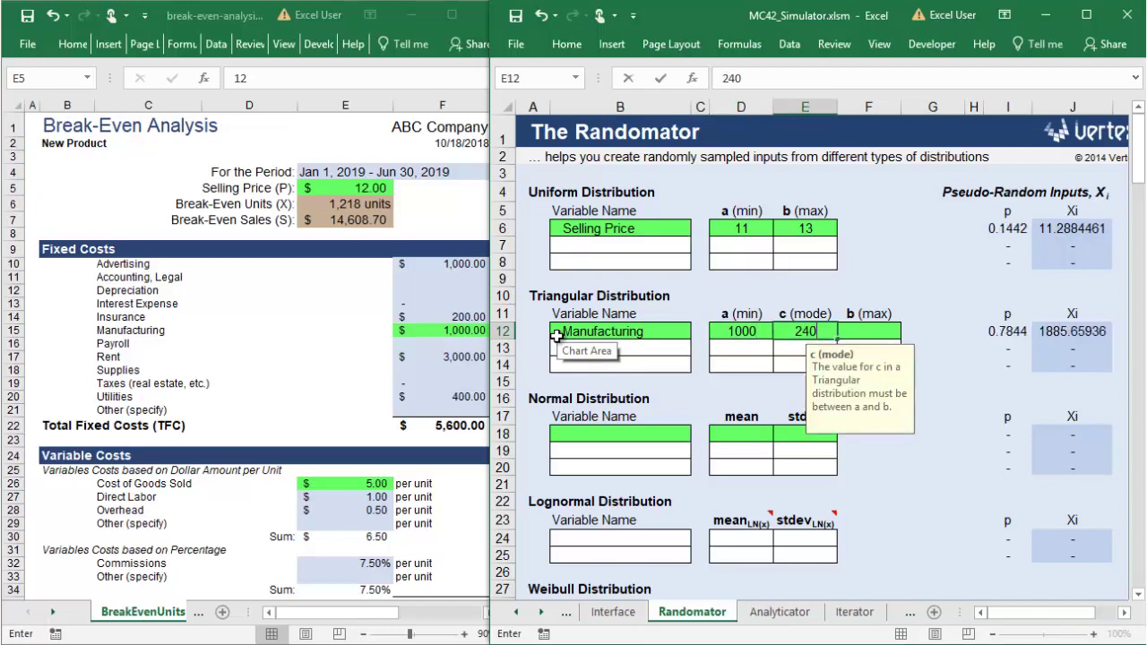
text(0)
key(Tab)
text(3000)
key(ctrl+Return)
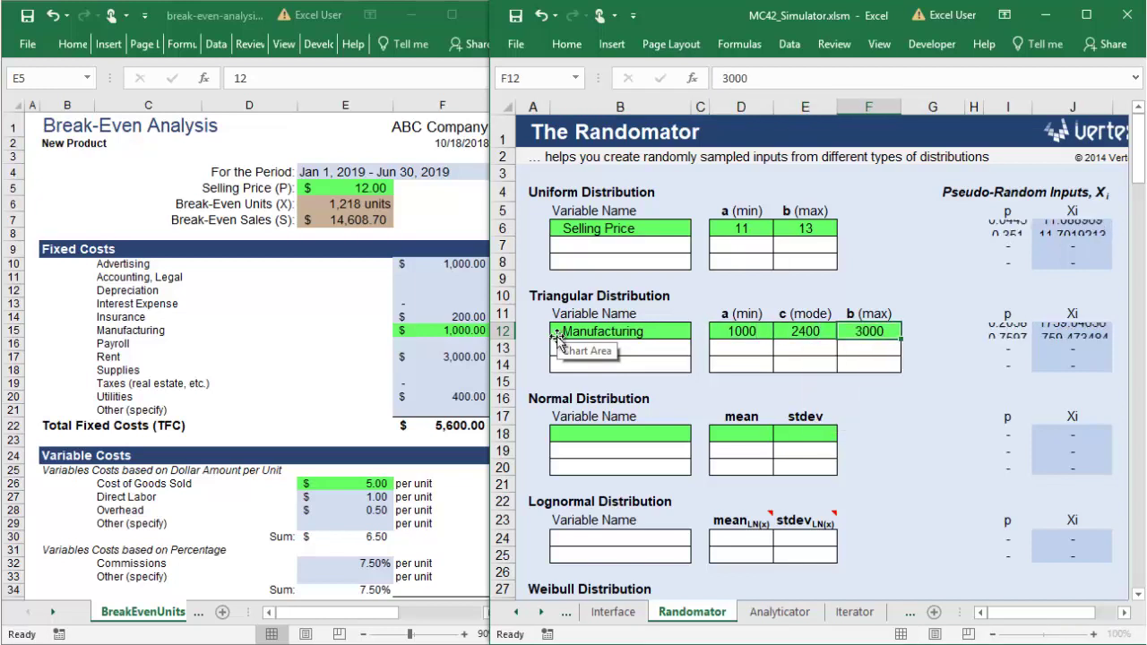
key(Return)
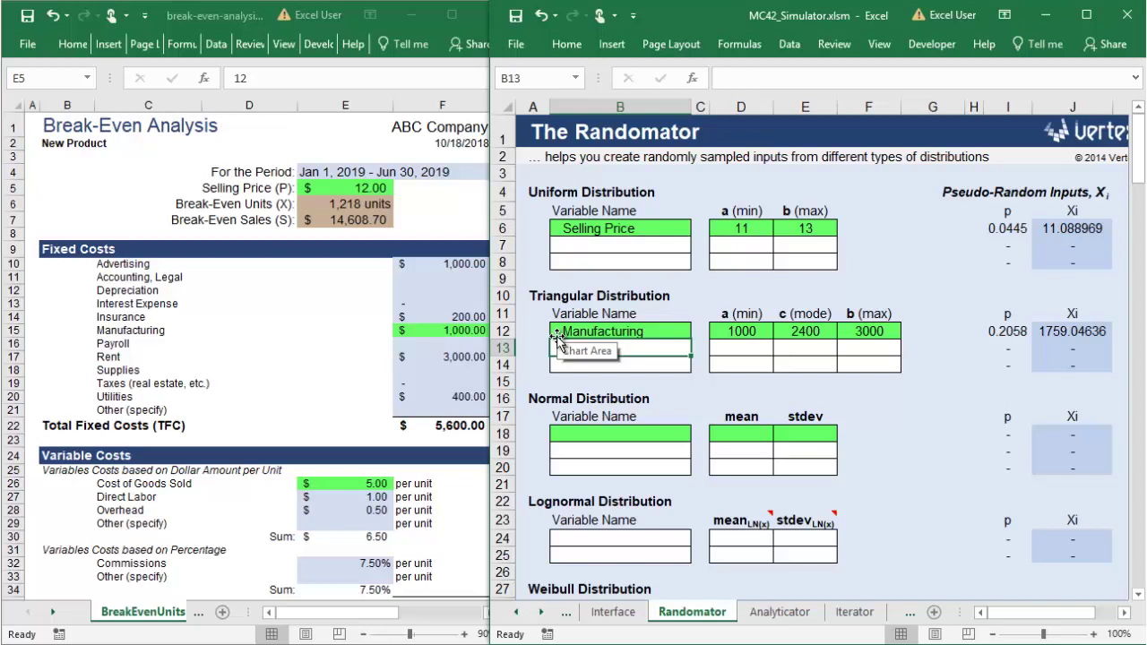
- Enter Cost of Goods Sold in the Normal table with mean 5 and standard deviation 0.8
click(557, 434)
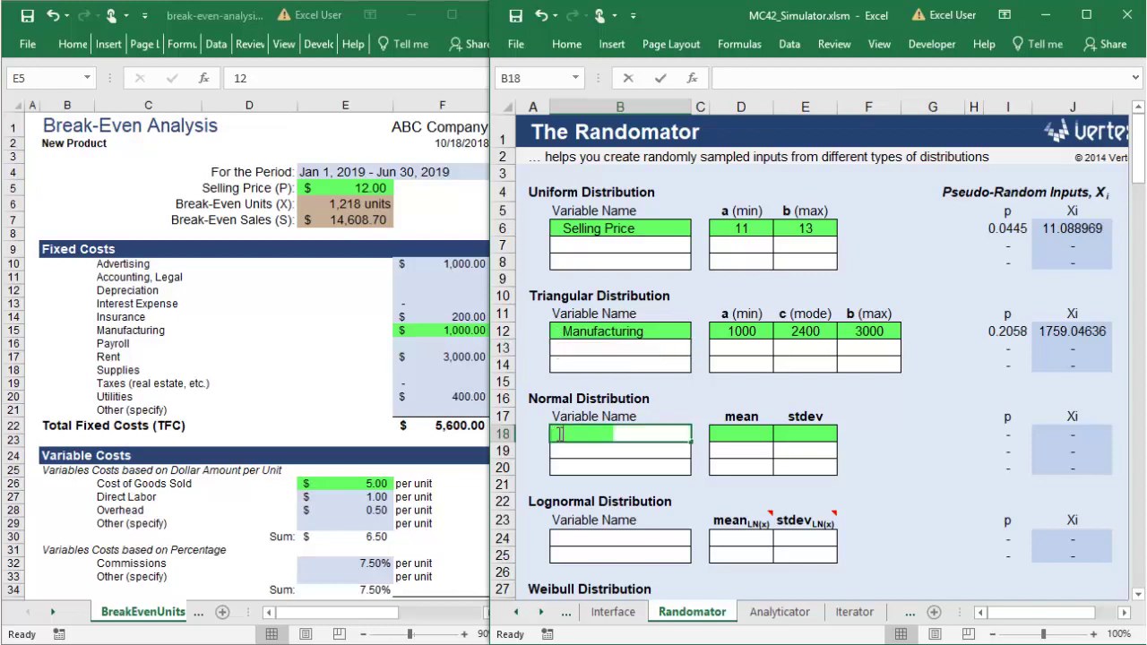
text(Cost of Goods Sold)
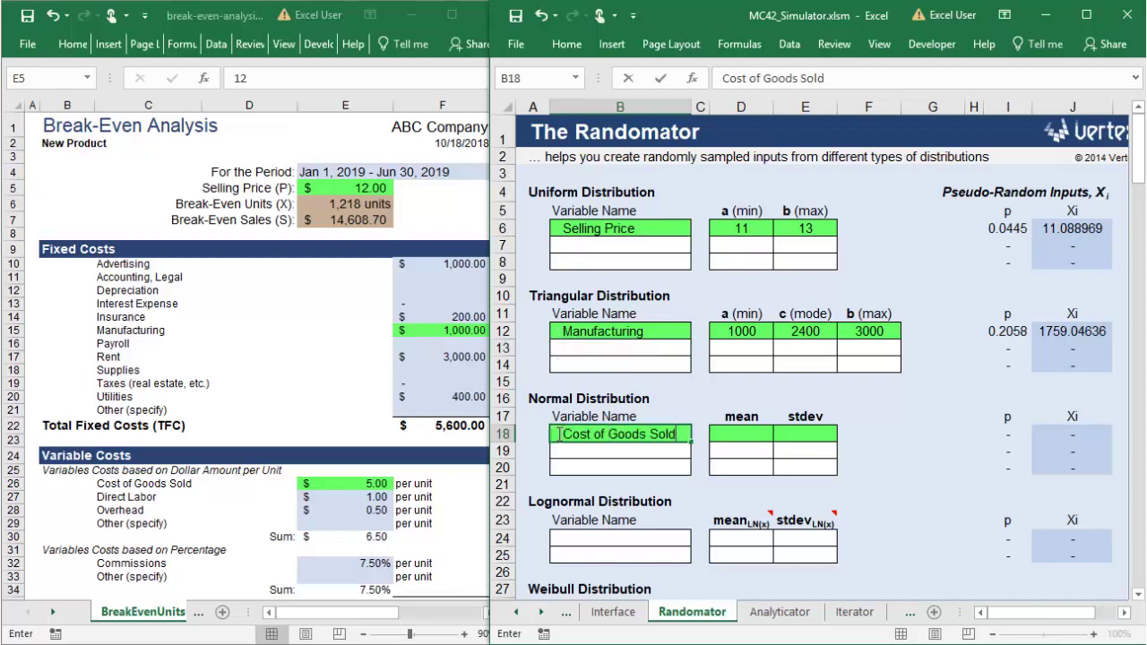
key(Tab)
key(Tab)
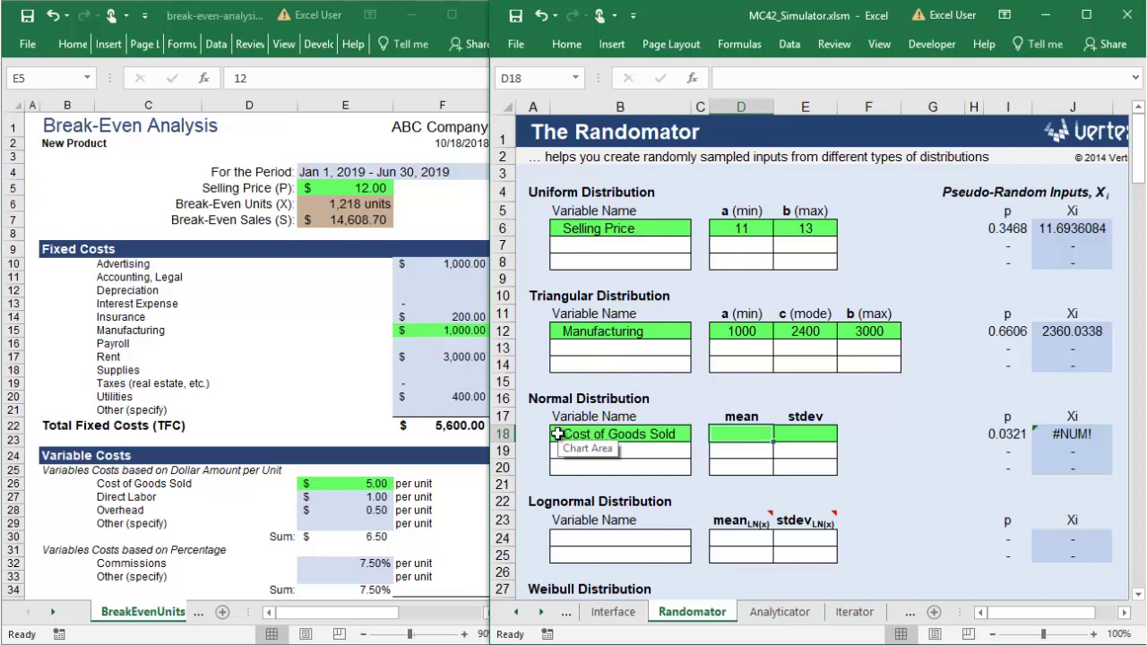
text(5)
key(Tab)
text(0)
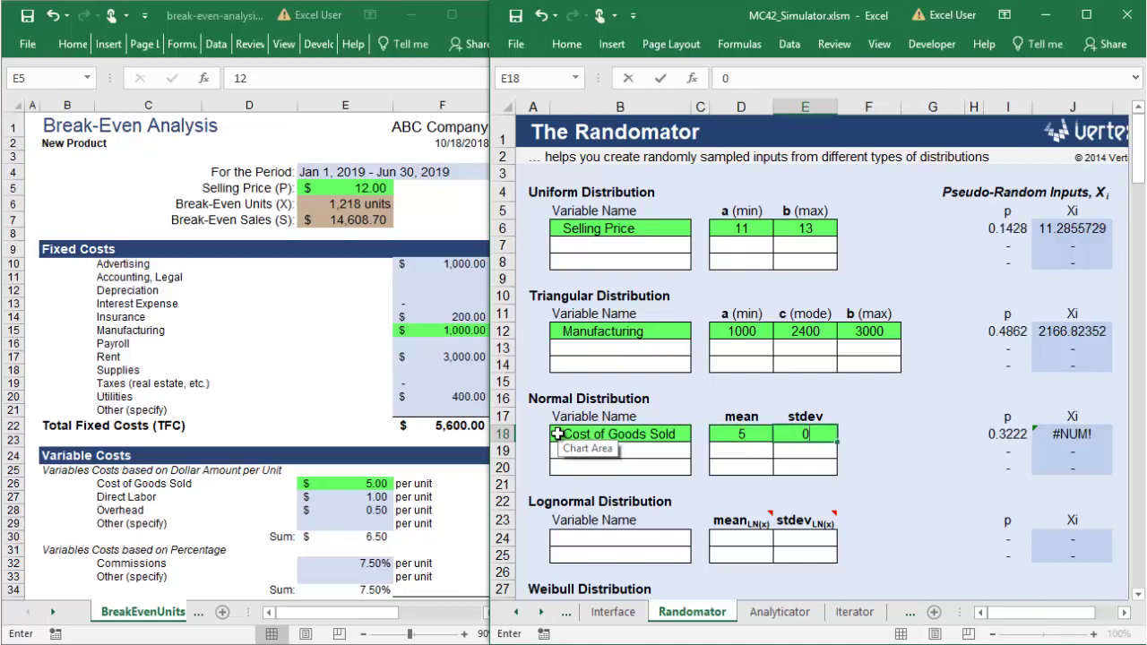
text(.8)
key(Return)
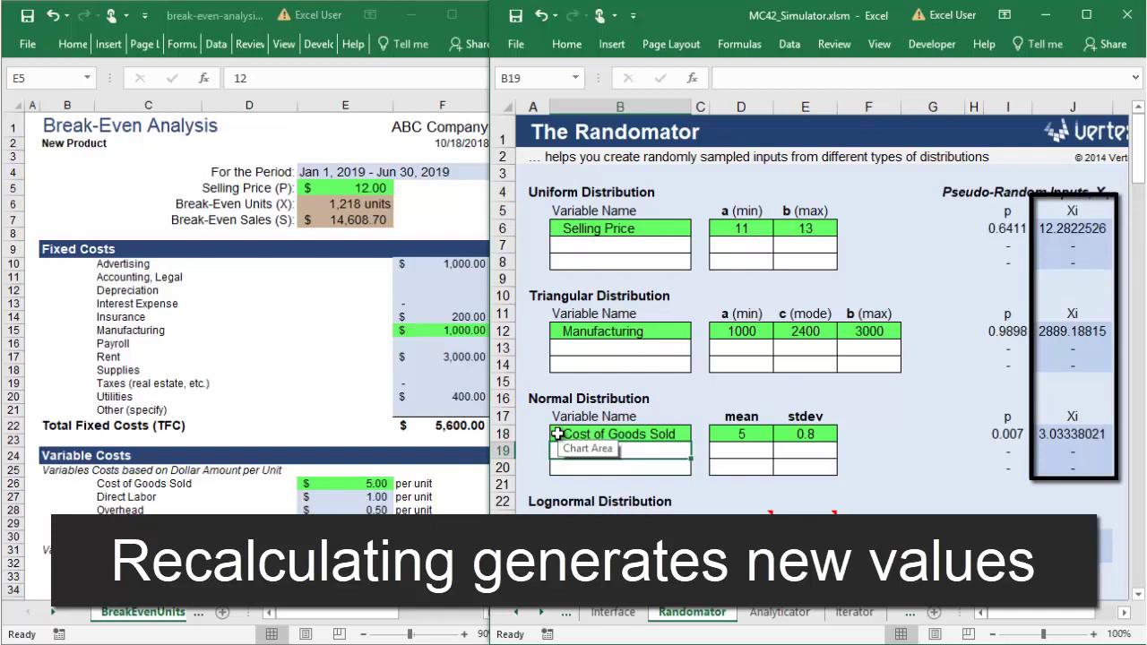
- Recalculate with F9 several times to draw fresh random input values
key(F9)
key(F9)
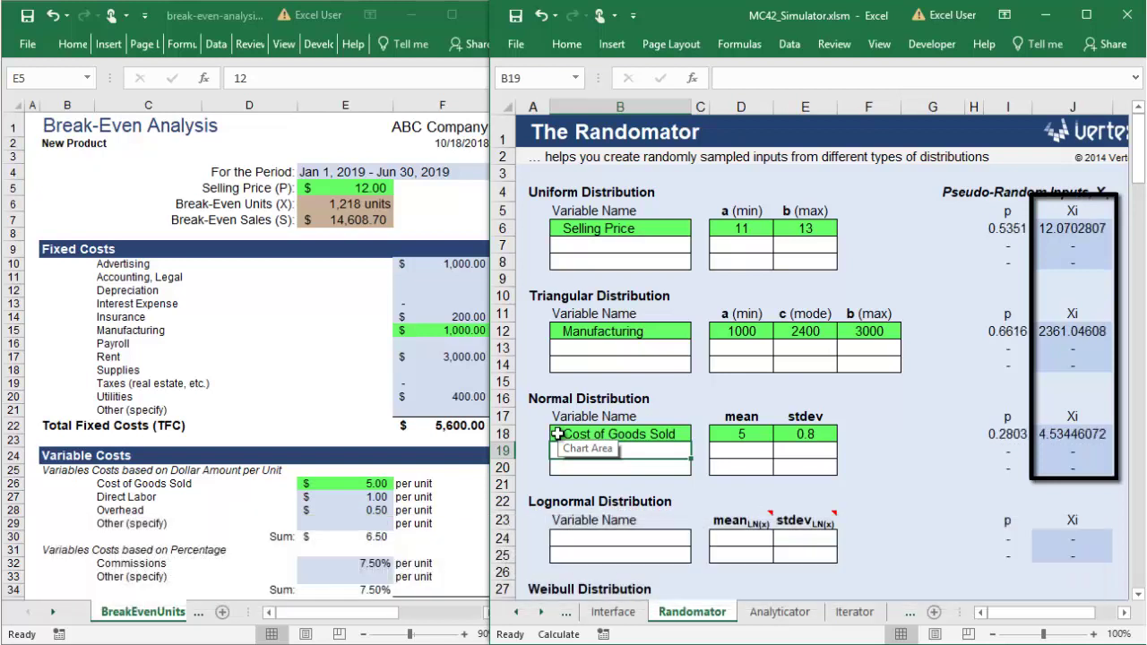
key(F9)
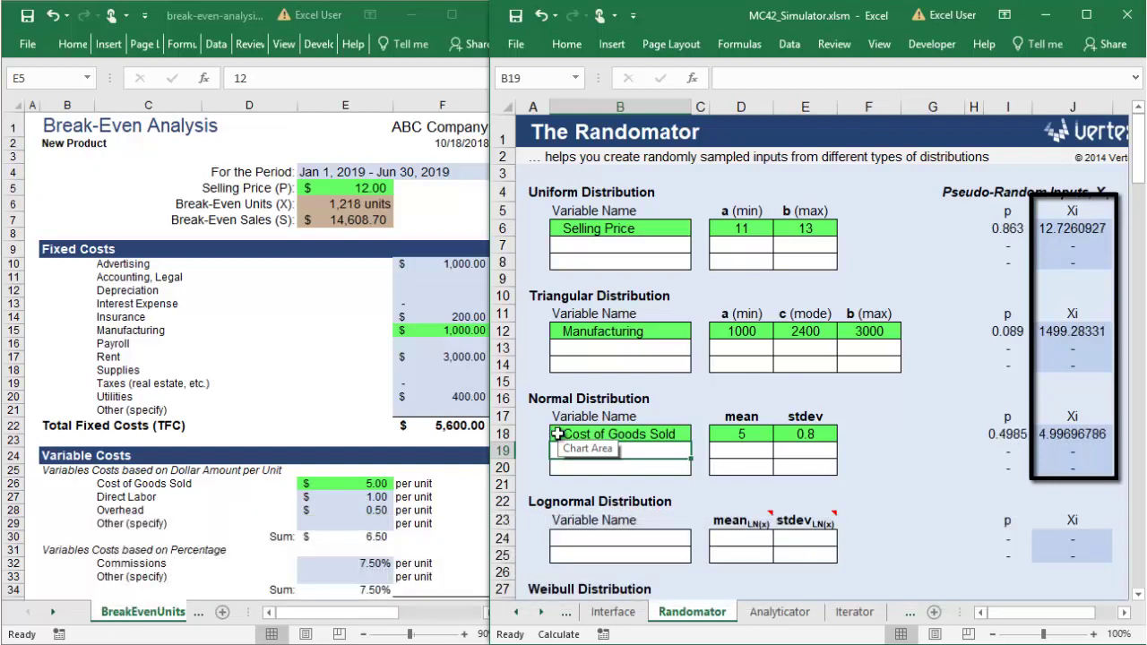
key(F9)
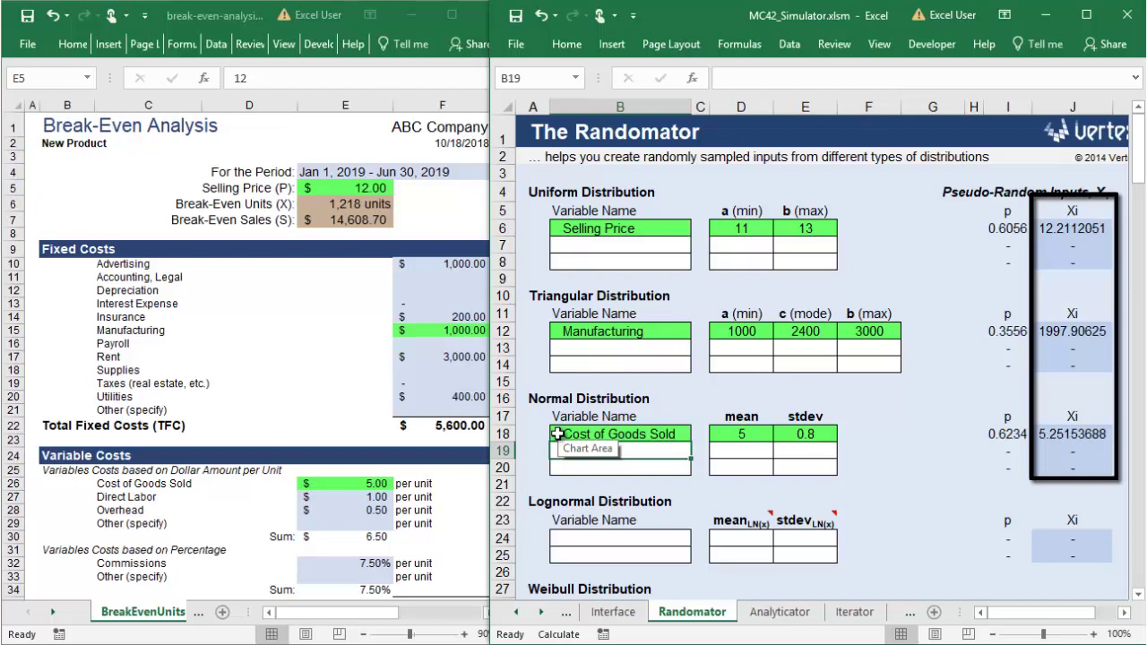
key(F9)
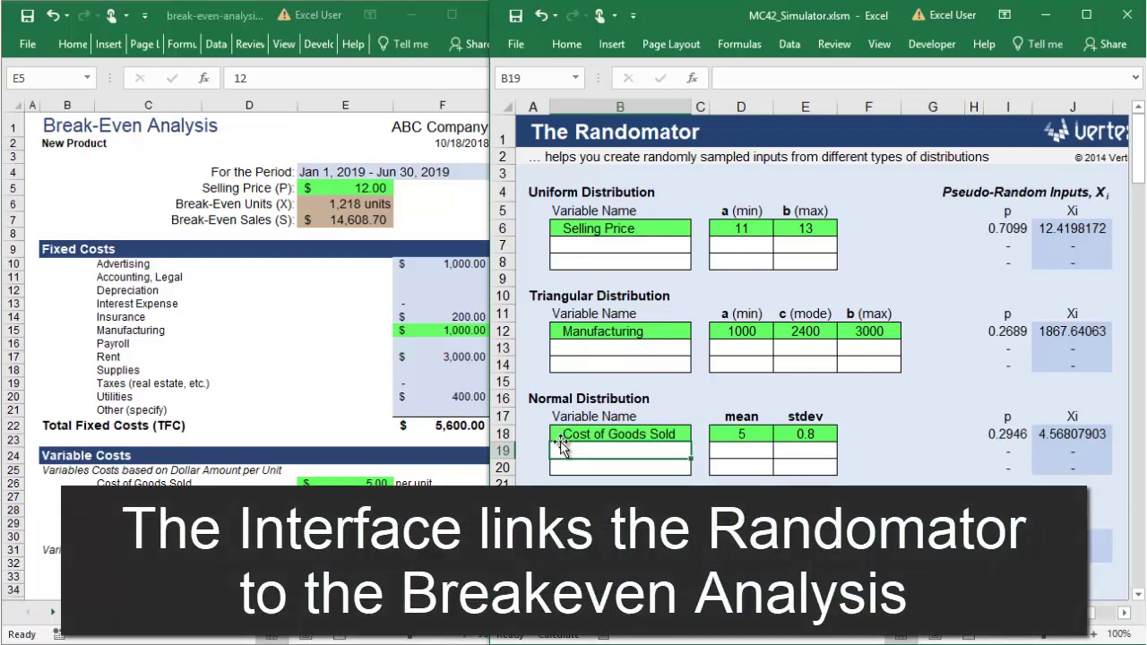
- On the Interface sheet, label the inputs Selling Price, Manufacturing and Cost of Goods Sold
key(ctrl+Page_Down)
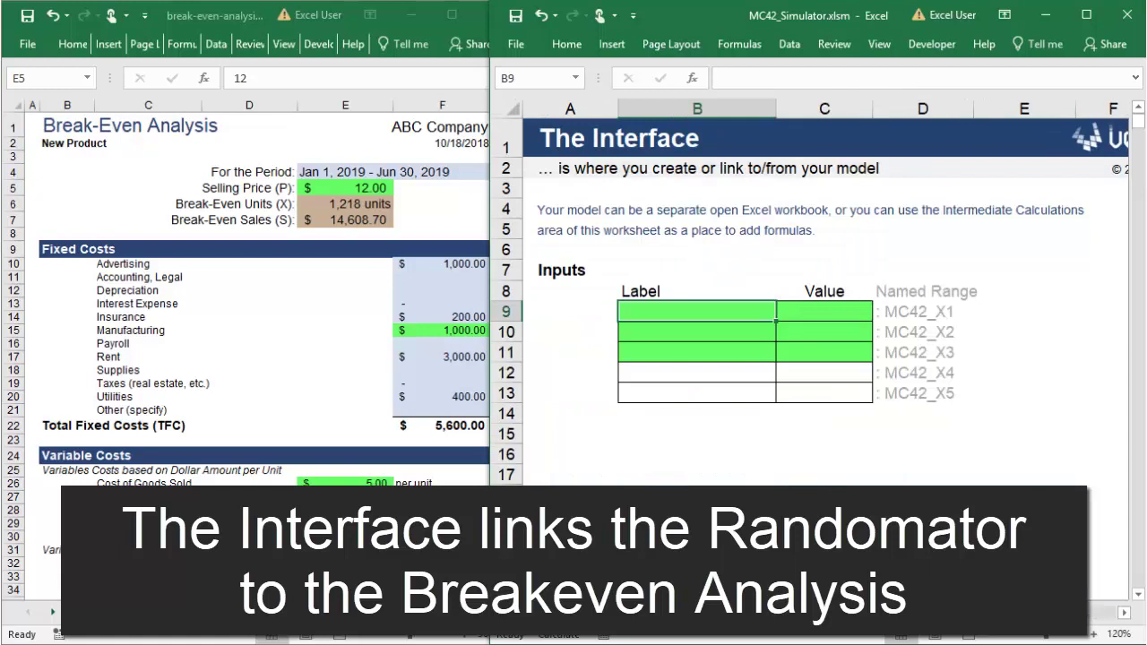
text(Selling Price)
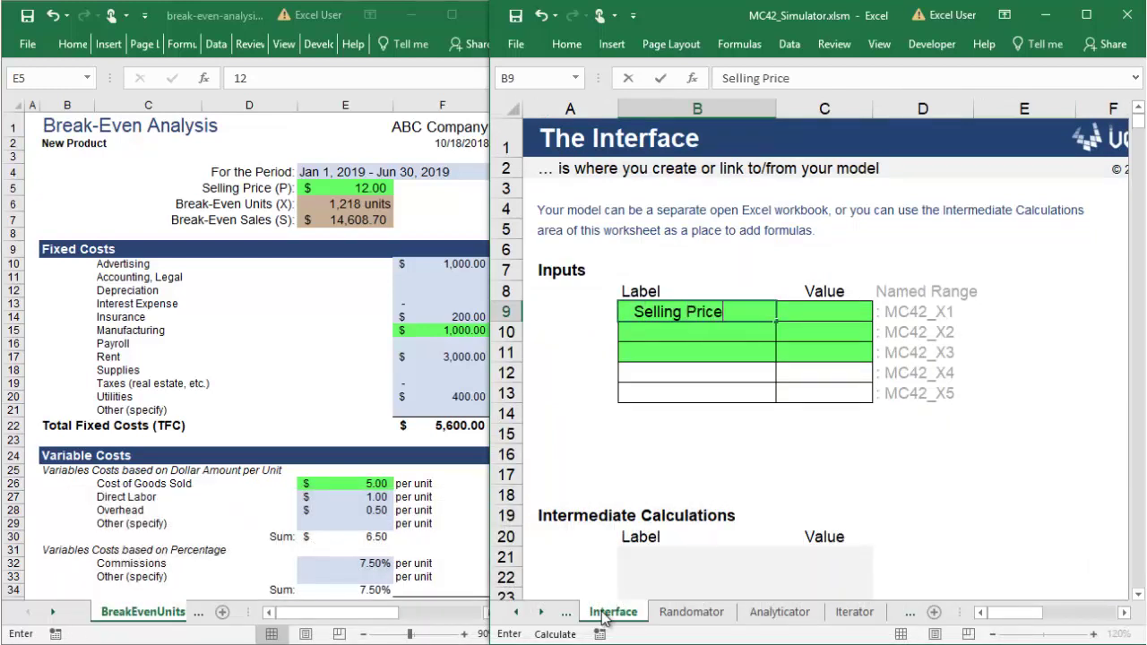
key(Return)
text(Manufacturing)
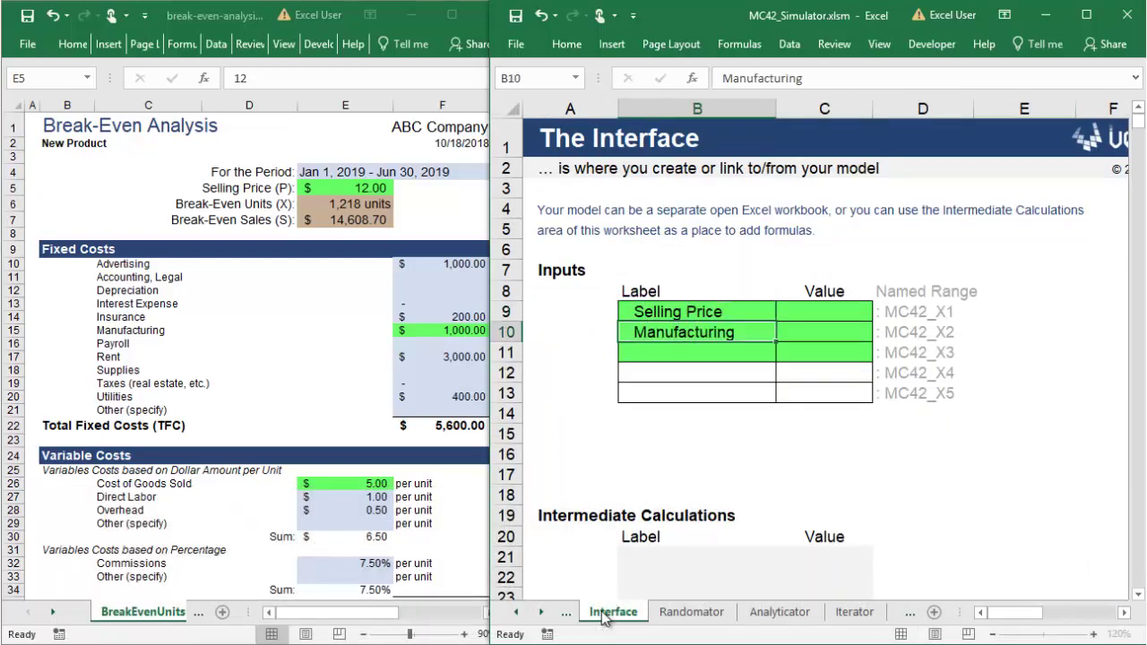
key(Return)
text(Cost of Goods Sold)
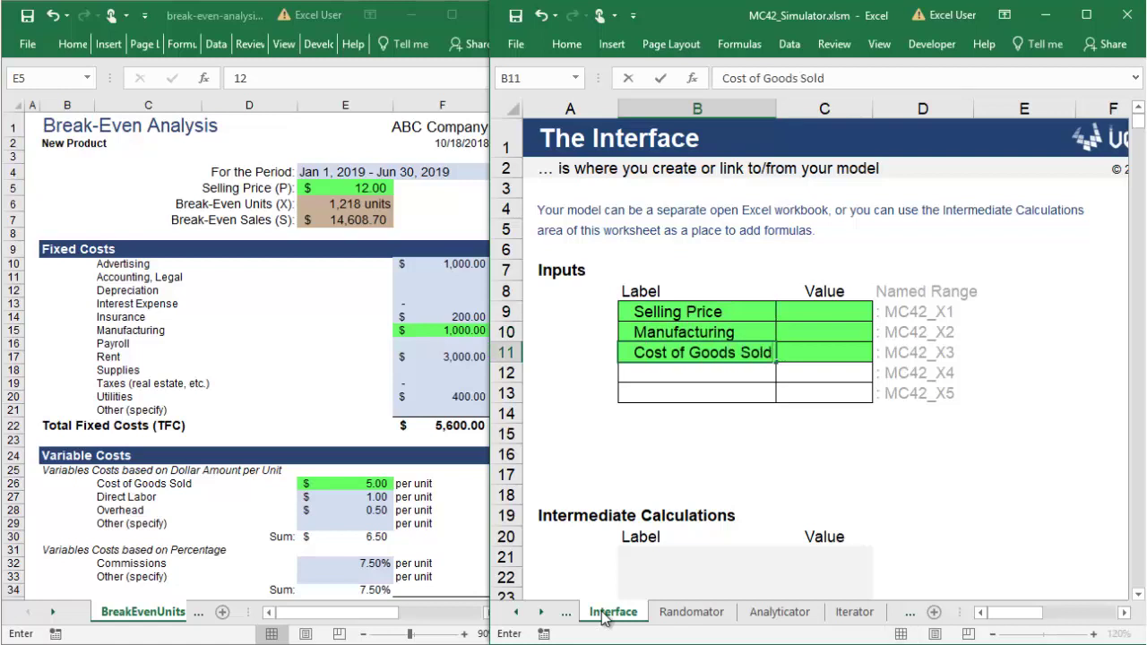
key(Up)
key(Up)
- Link input values C9, C10 and C11 to the Randomator's sampled values J6, J12 and J18
key(Right)
text(=)
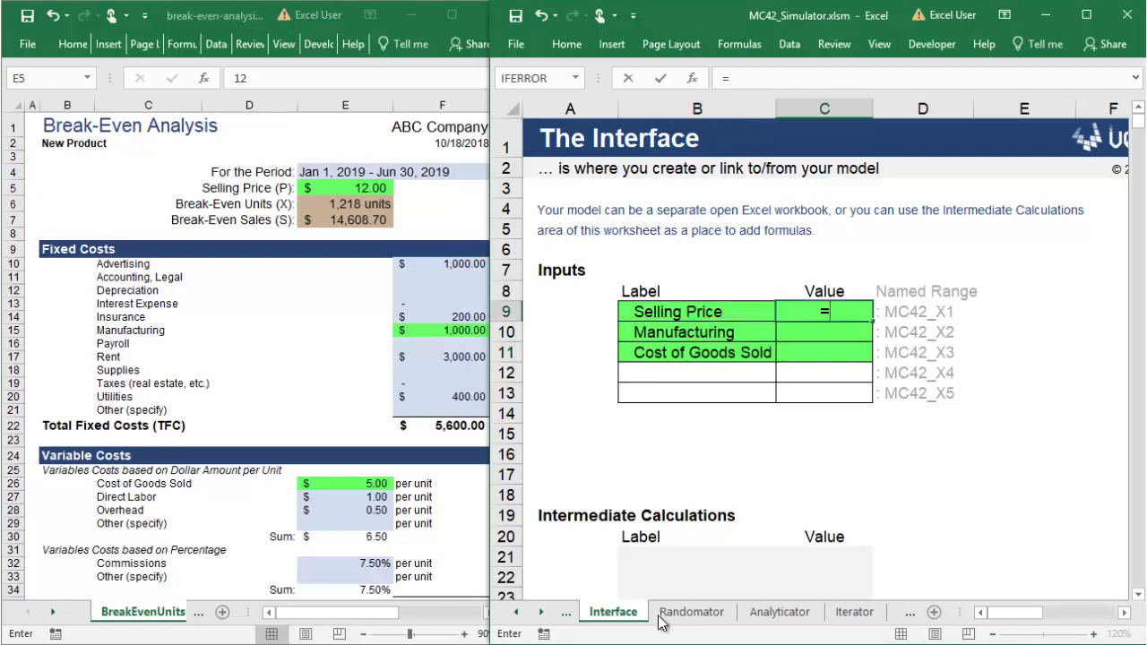
click(691, 613)
click(1040, 228)
key(Return)
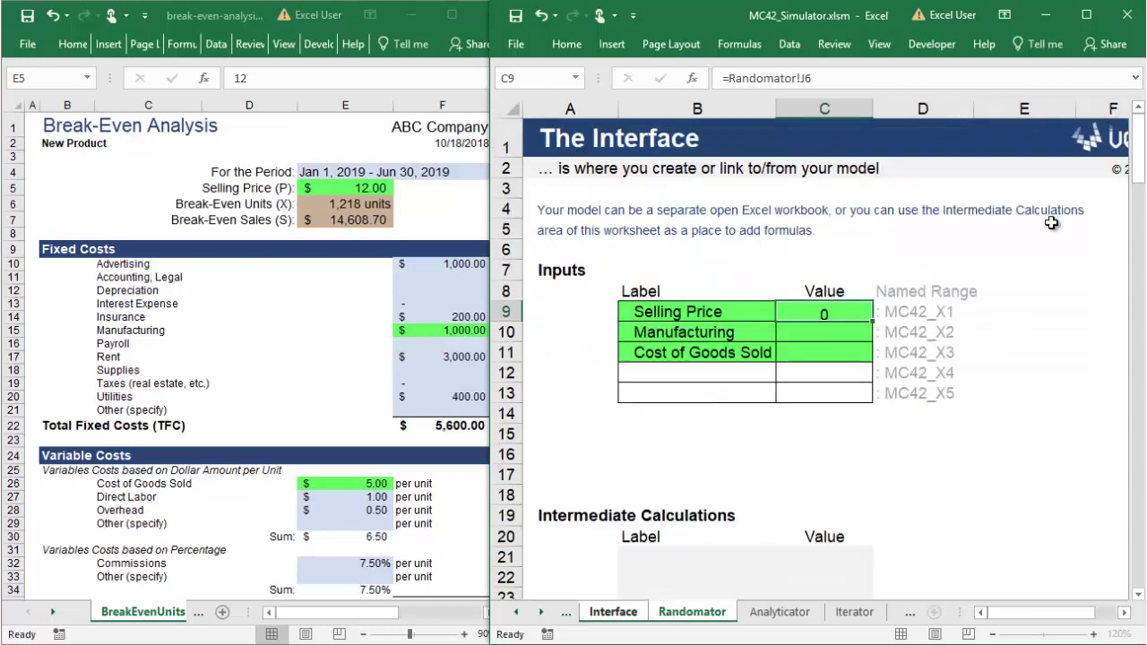
text(=)
click(692, 612)
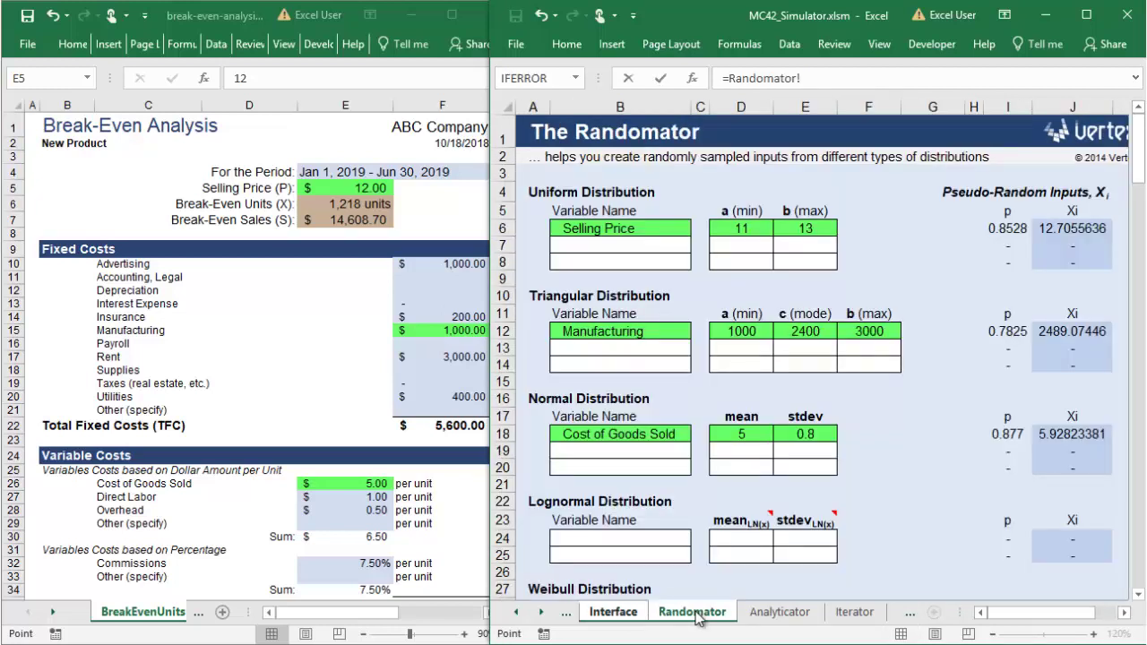
click(1051, 328)
key(Return)
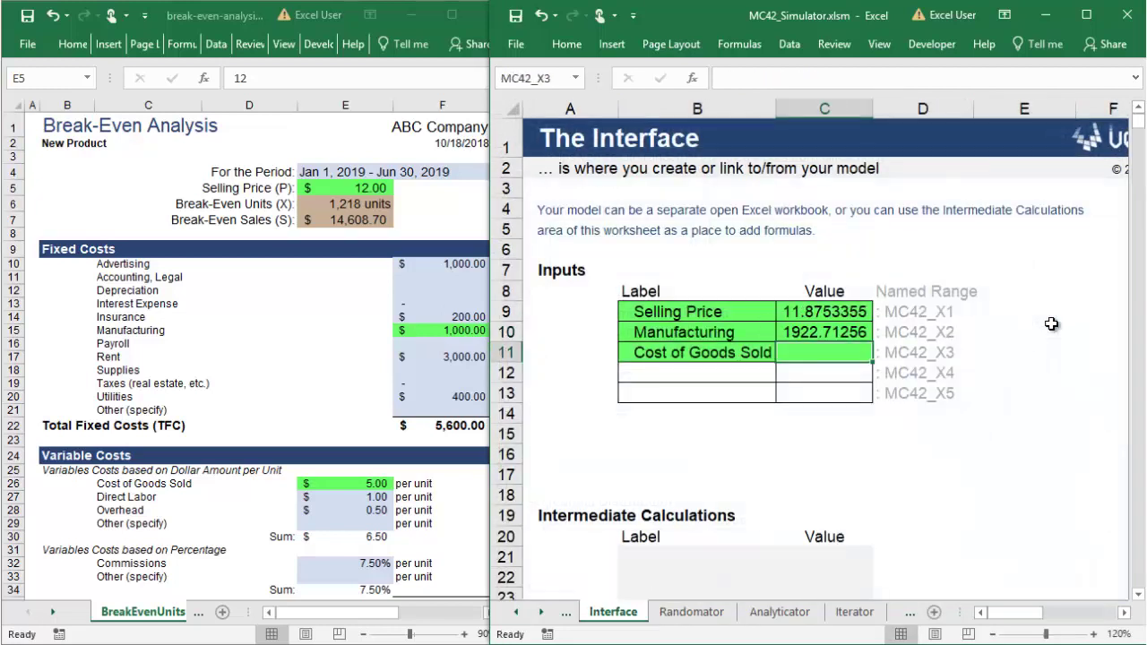
text(=)
click(712, 616)
click(1048, 437)
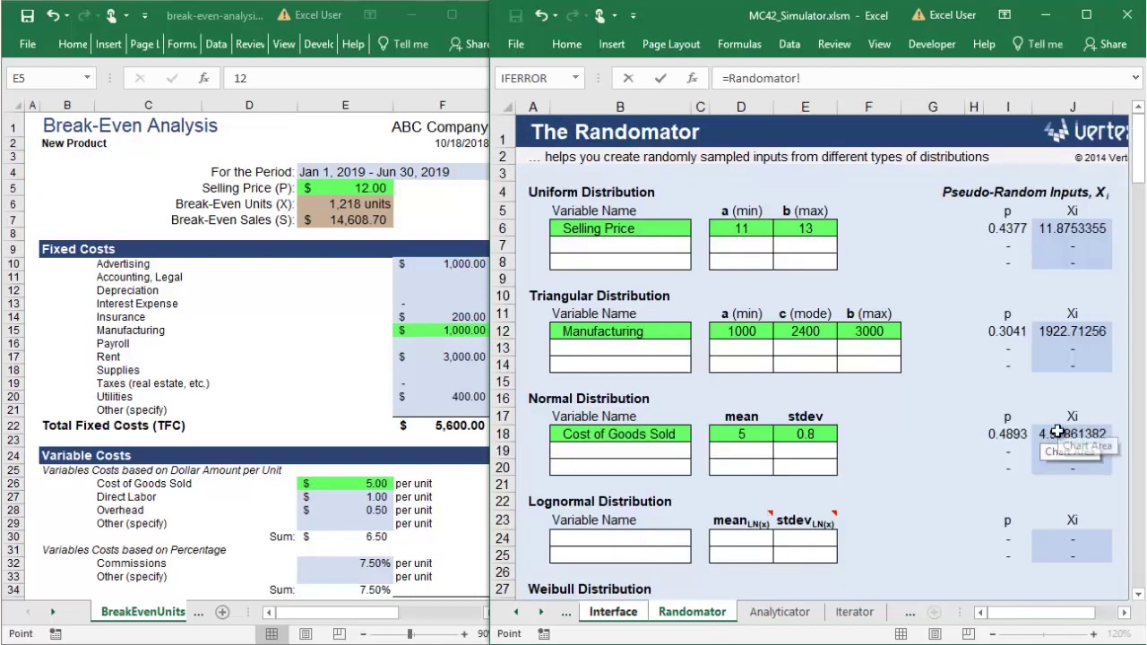
key(Return)
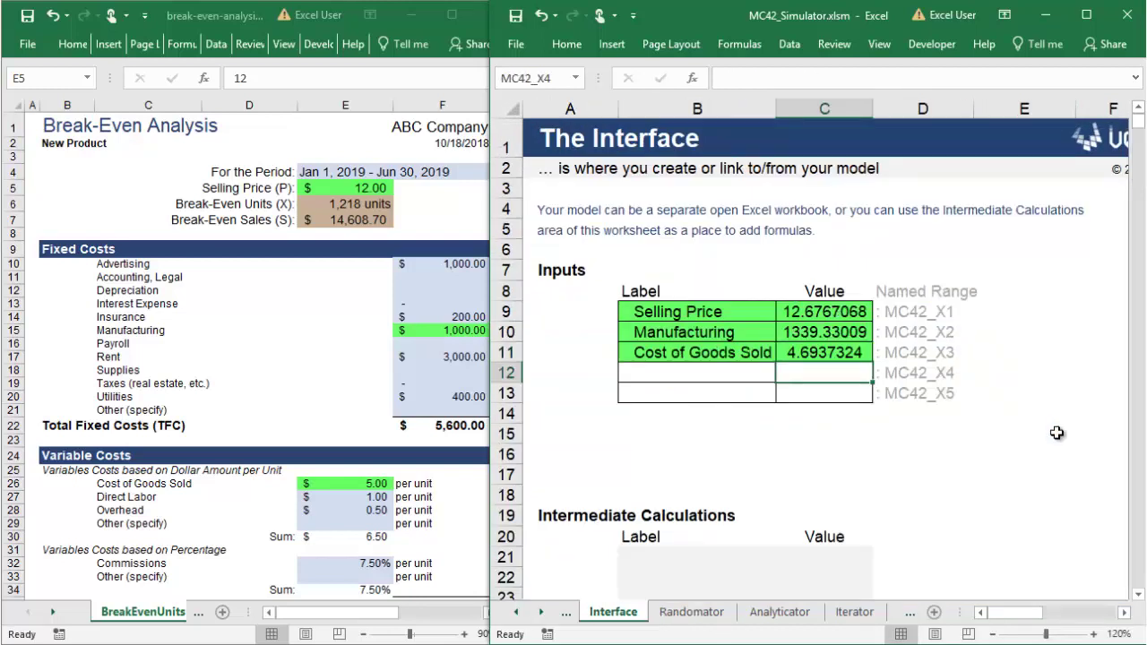
- Link break-even cells E5, F15 and E26 to the simulator's Selling Price, Manufacturing and Cost of Goods Sold inputs
click(328, 189)
double_click(329, 190)
text(=)
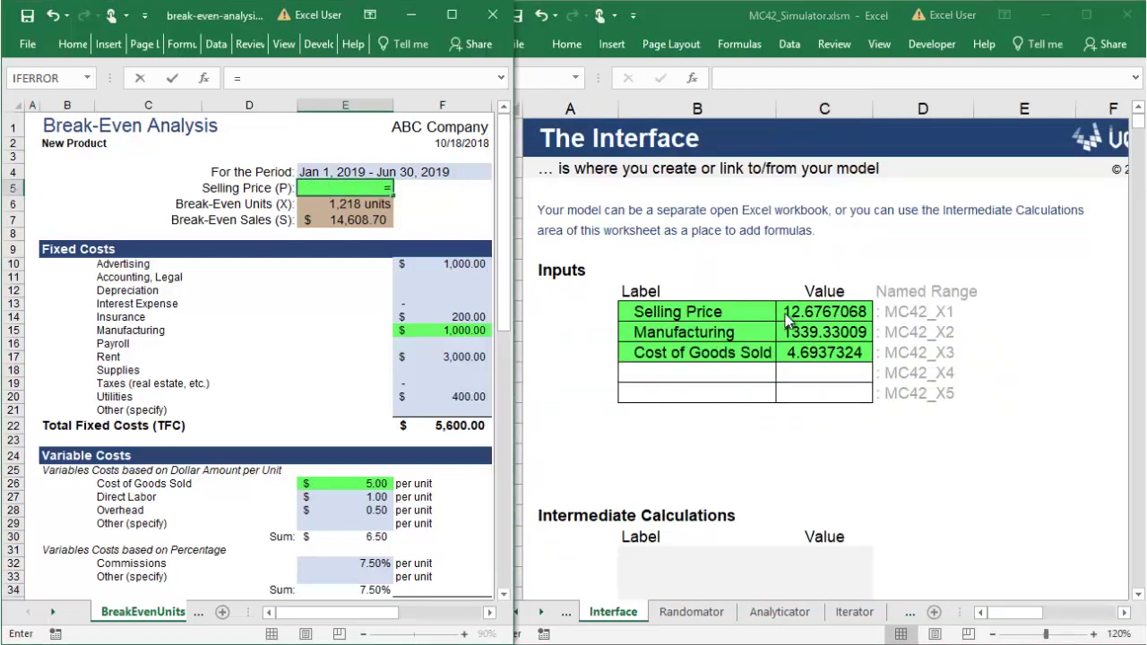
click(785, 312)
key(Return)
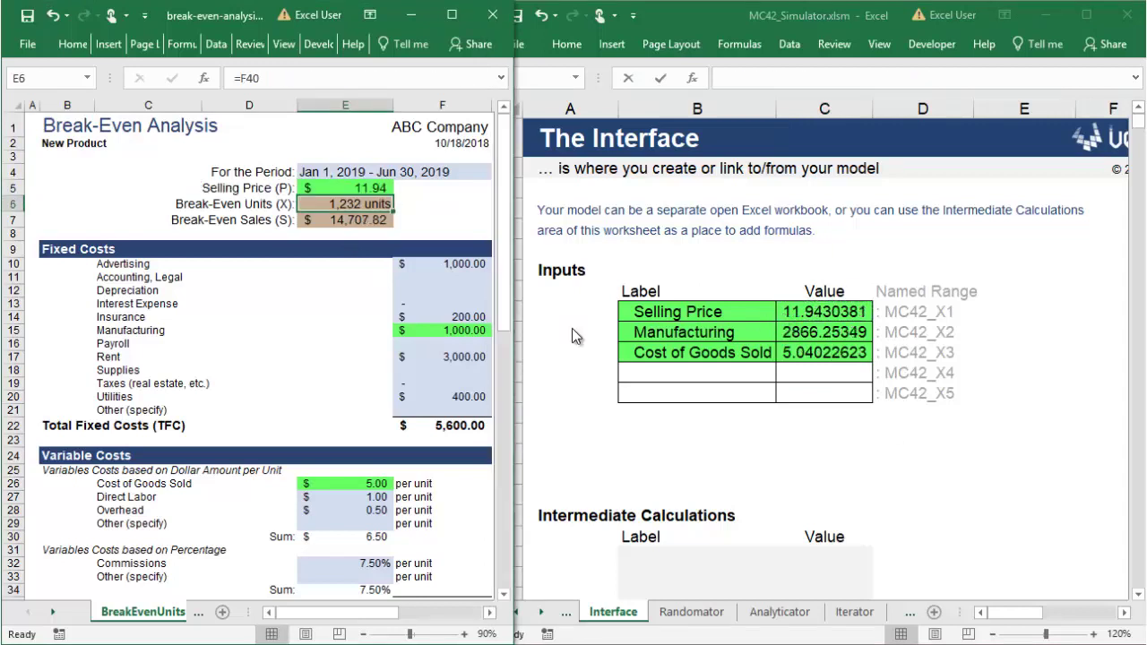
click(467, 330)
text(=)
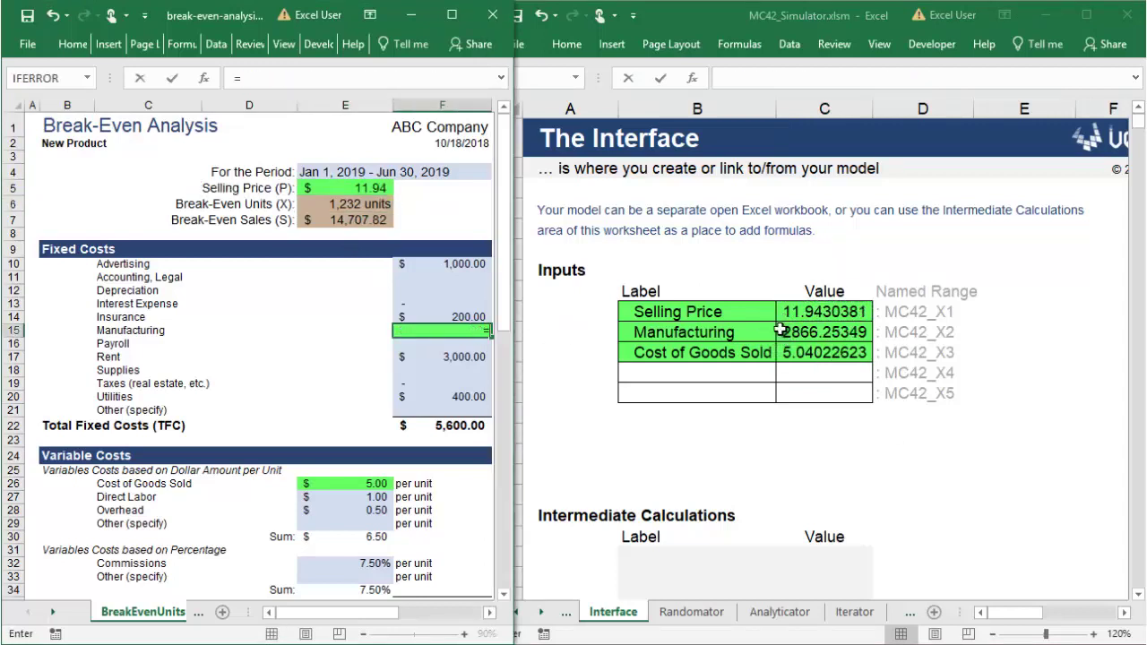
click(781, 332)
key(Return)
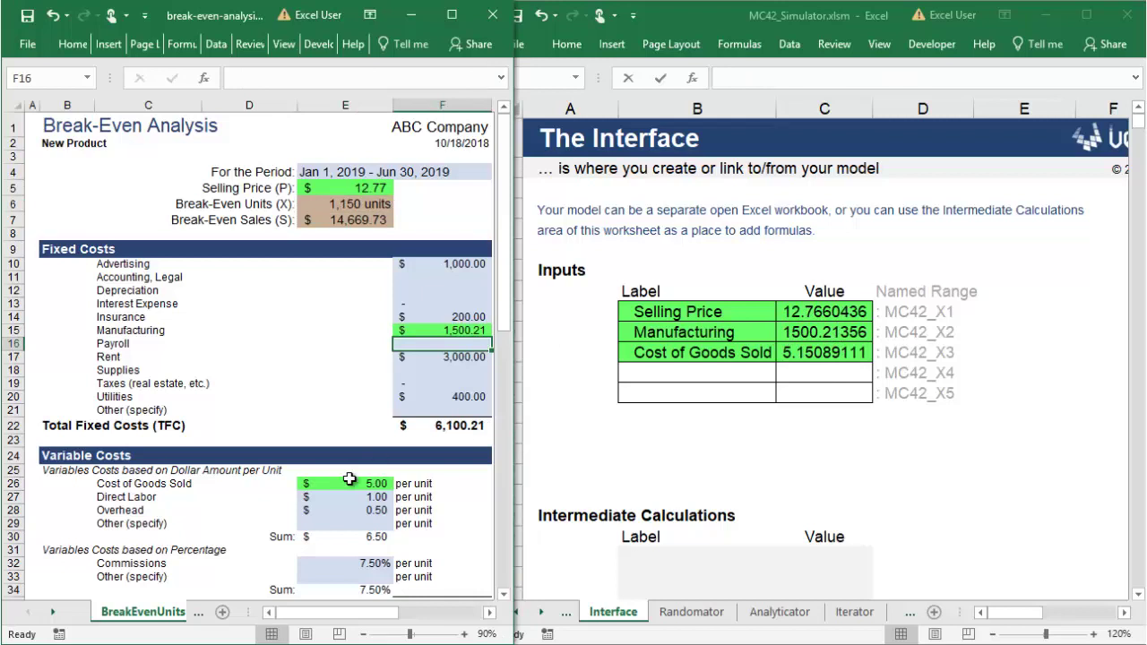
click(349, 483)
text(=)
click(789, 355)
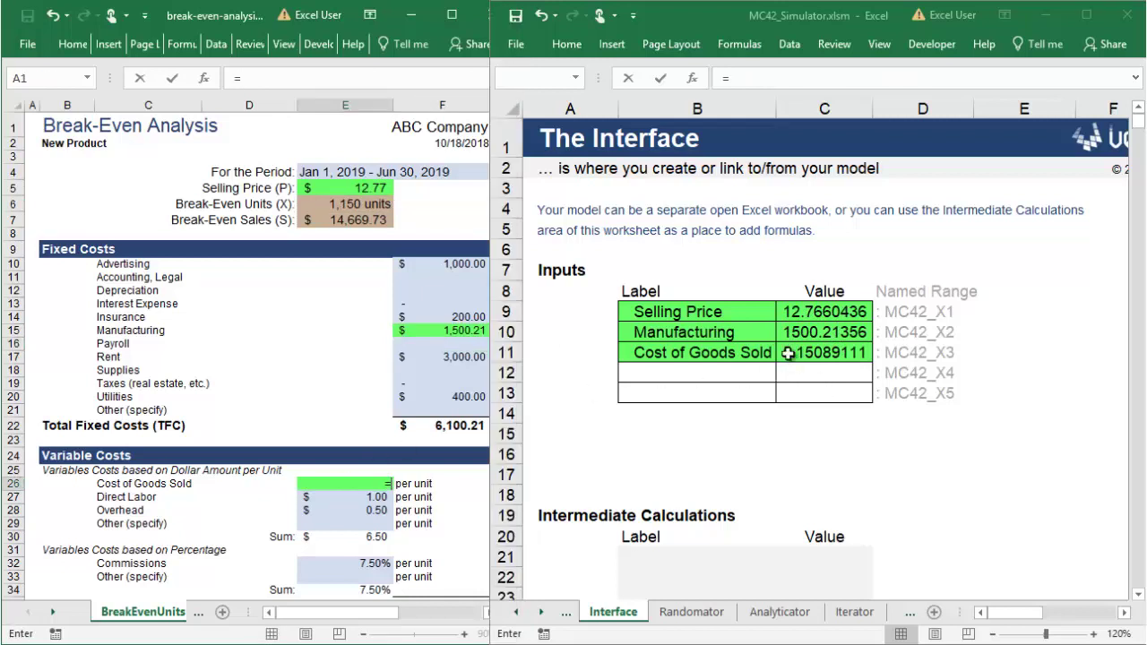
key(Return)
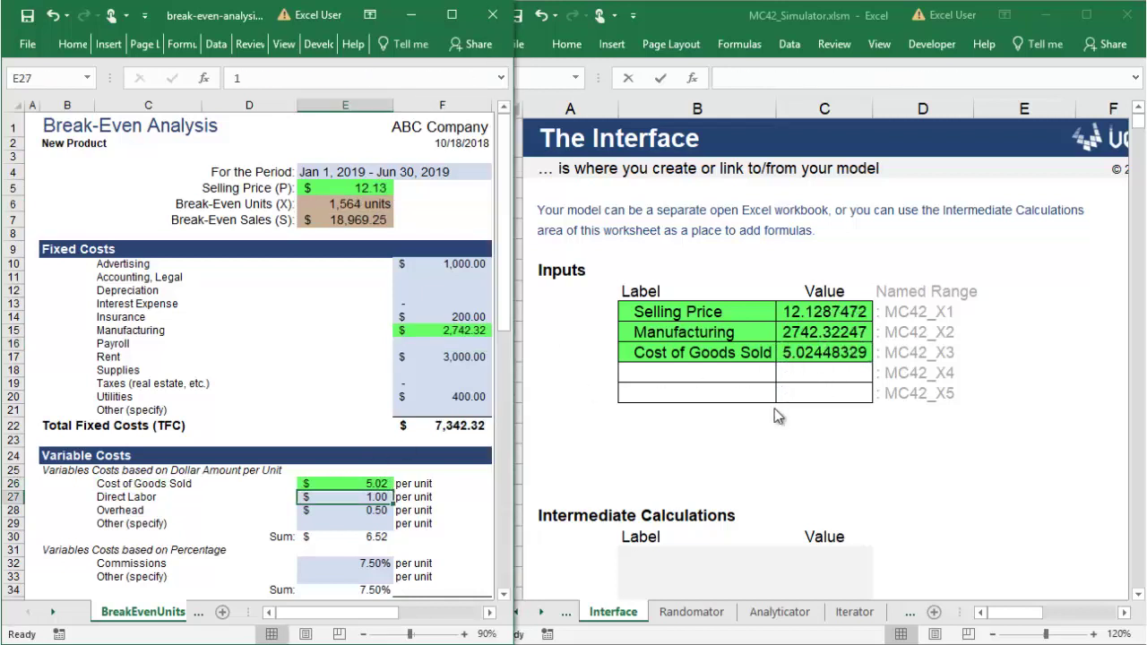
- Label simulator outputs B32 and B33 as Break Even Units and Break Even Sales
click(724, 580)
scroll(724, 578, down, 6)
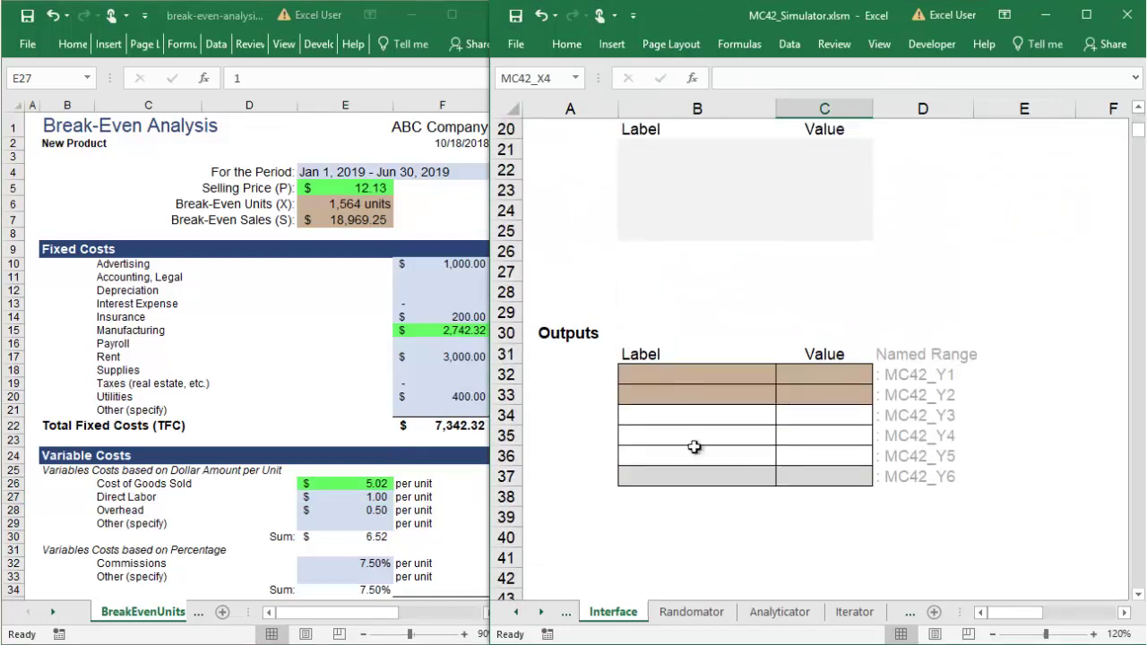
click(687, 369)
text(Break Even Units)
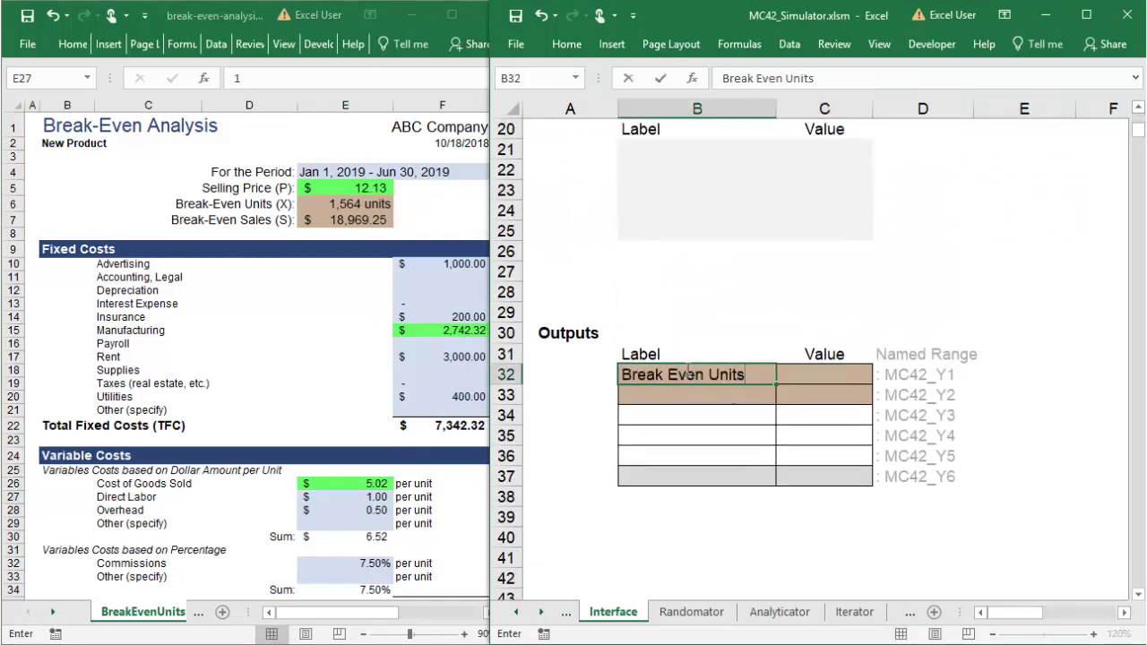
key(Return)
text(Break Even Sales)
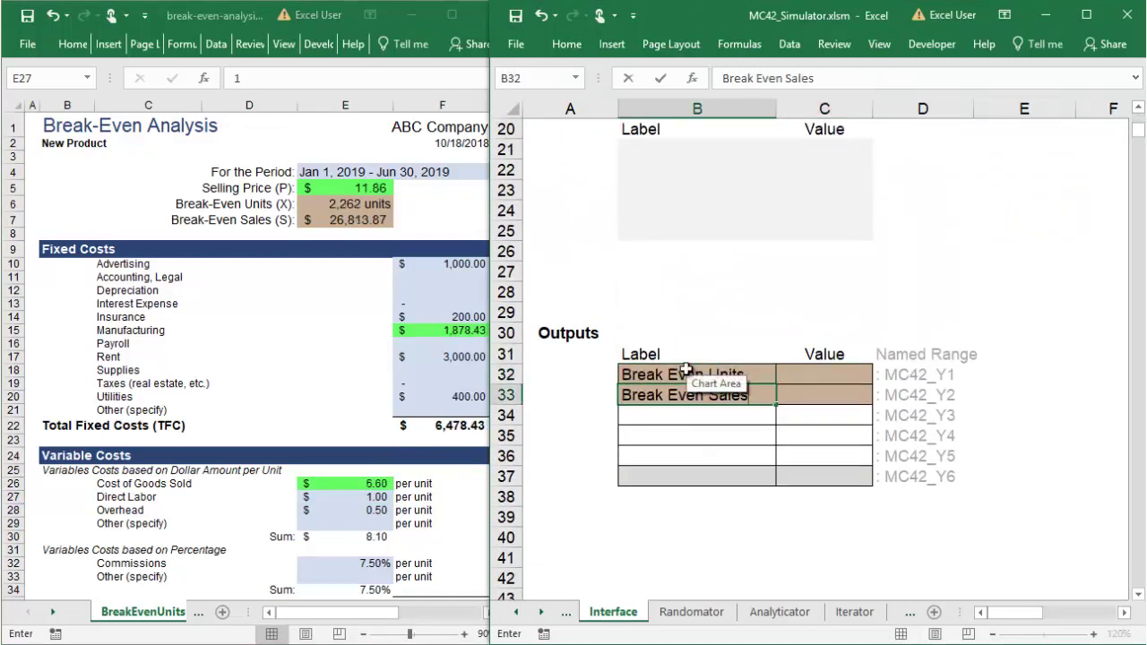
key(Return)
- Link C32 and C33 to the break-even results E6 and E7, then show the Randomator sheet
click(794, 375)
text(=)
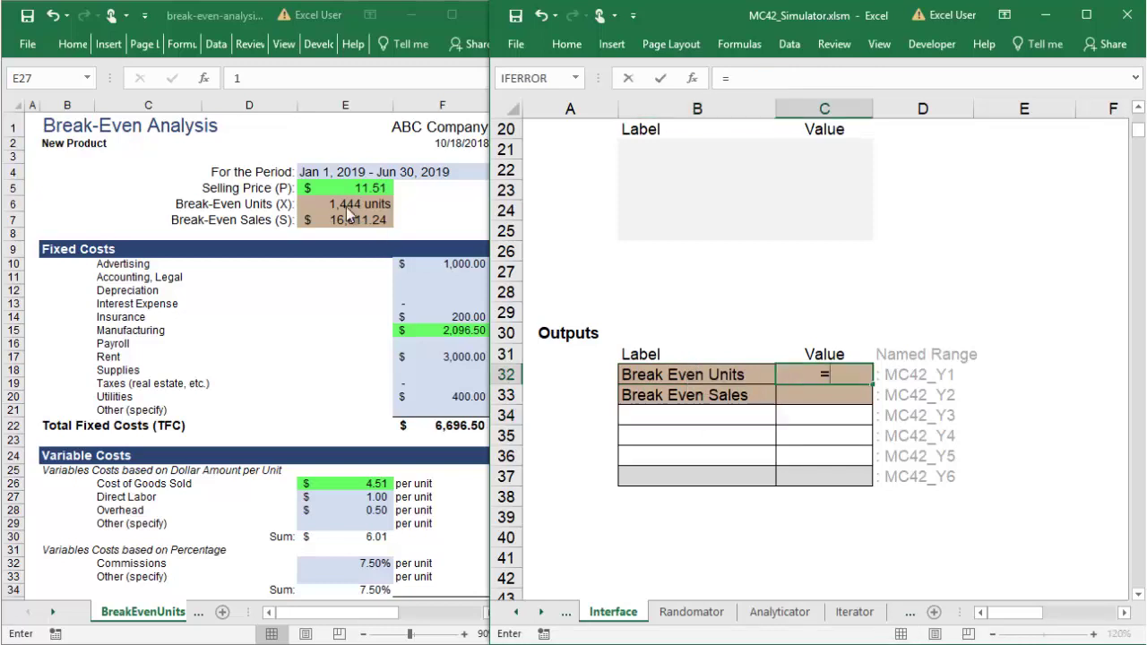
click(339, 205)
key(Return)
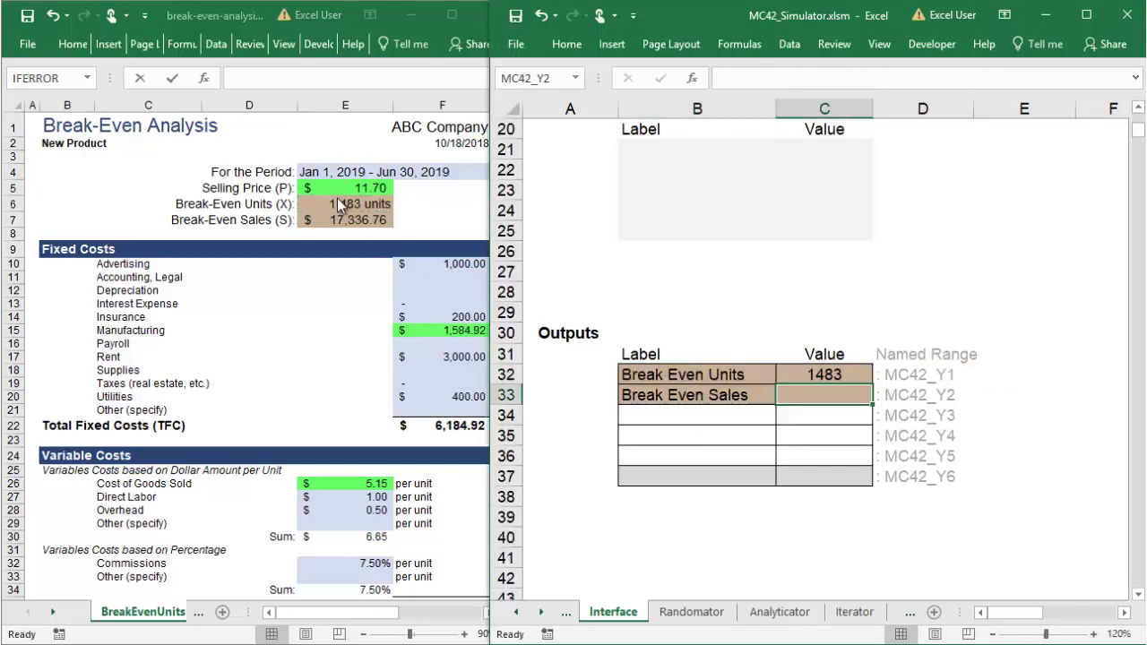
text(=)
click(323, 215)
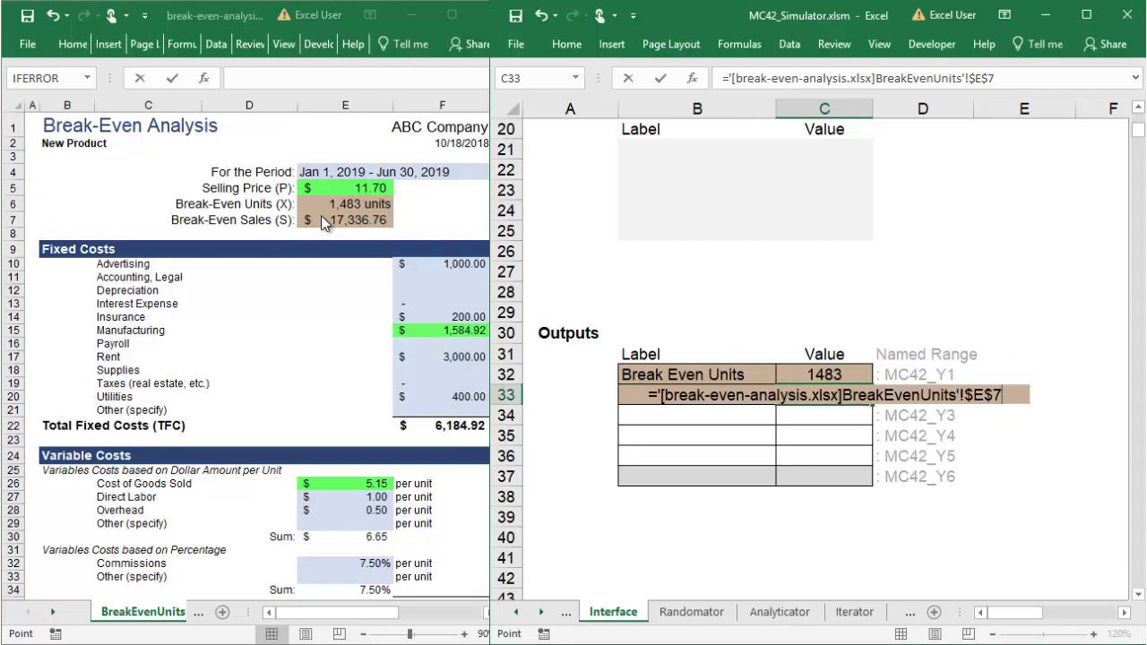
key(Return)
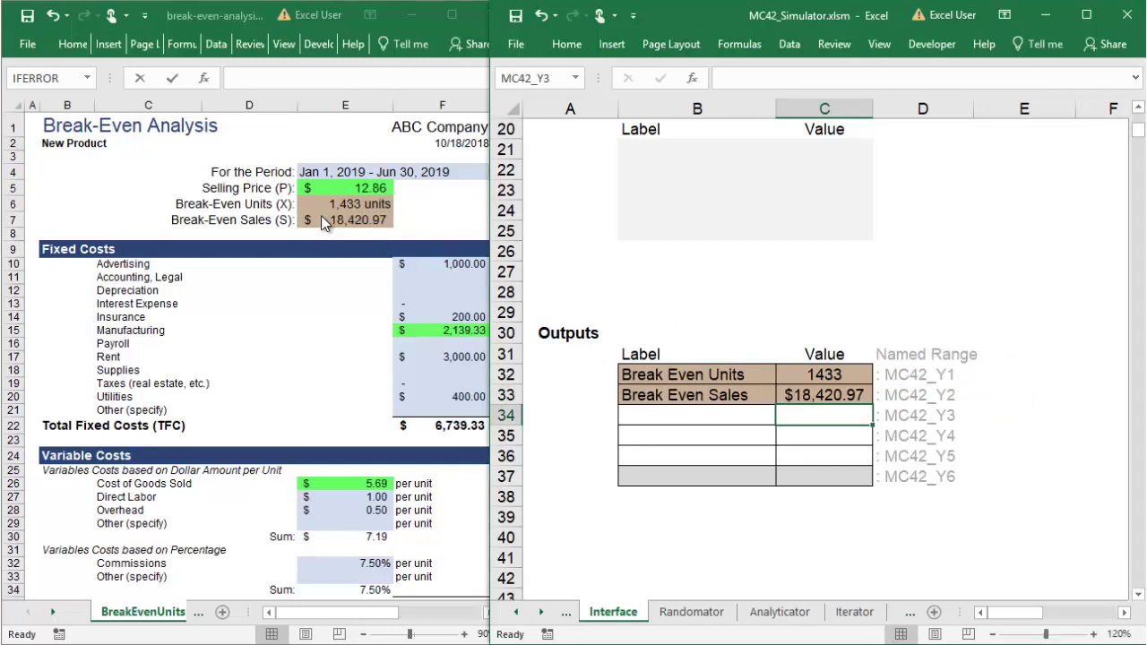
click(683, 617)
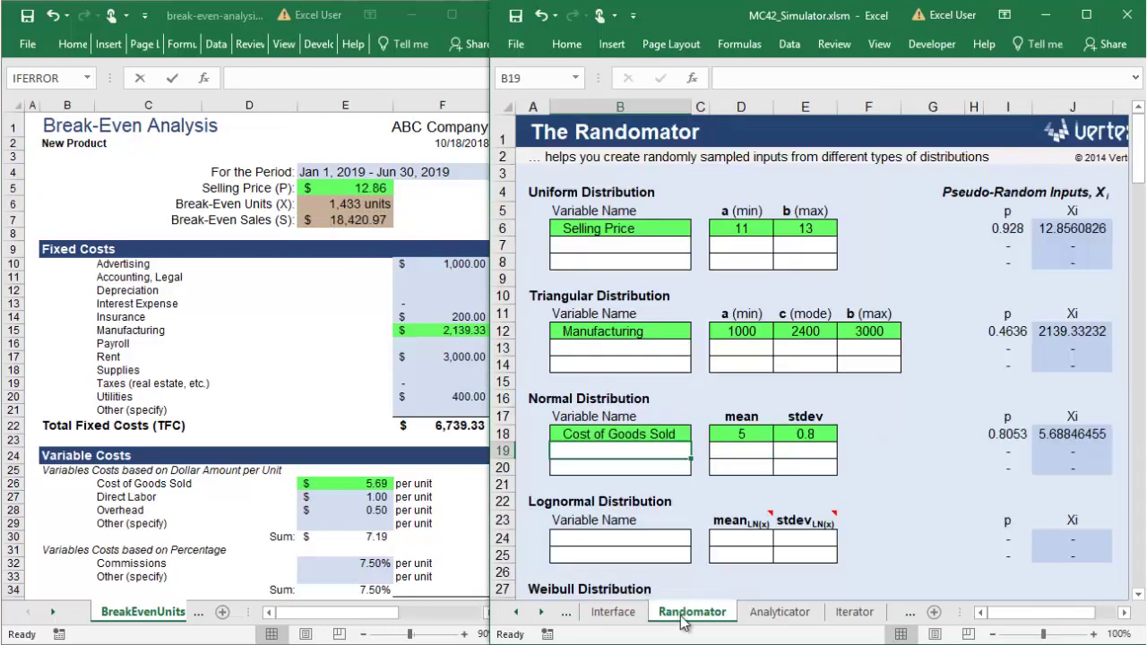
- Recalculate the random draws with F9 and return to the Interface sheet's Outputs section
key(F9)
key(F9)
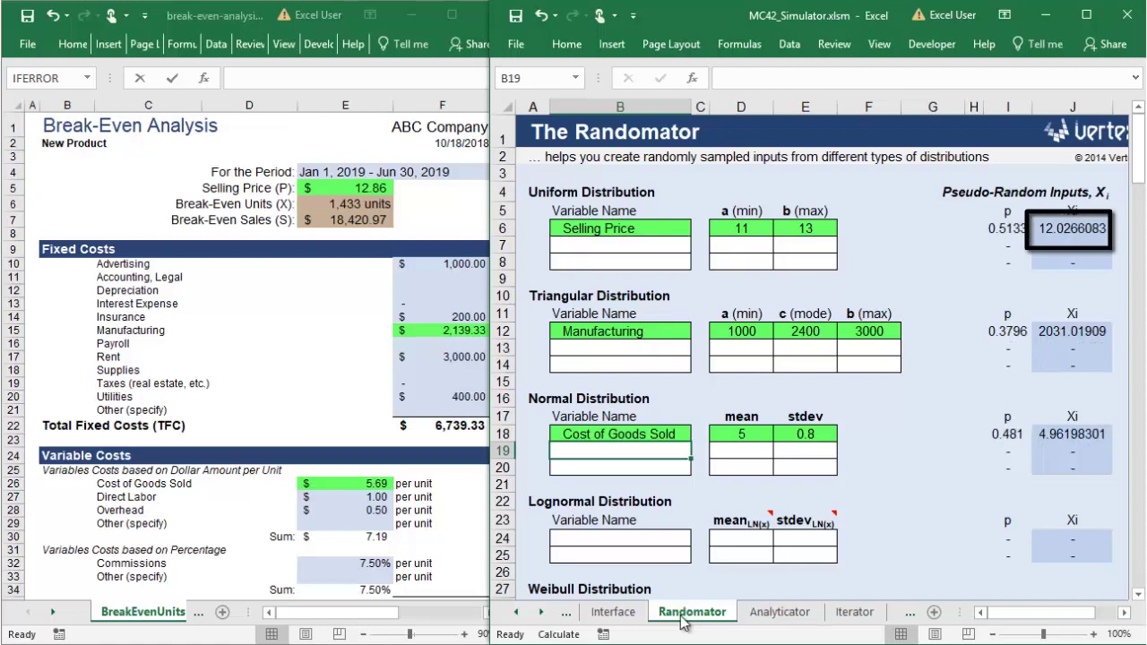
click(630, 617)
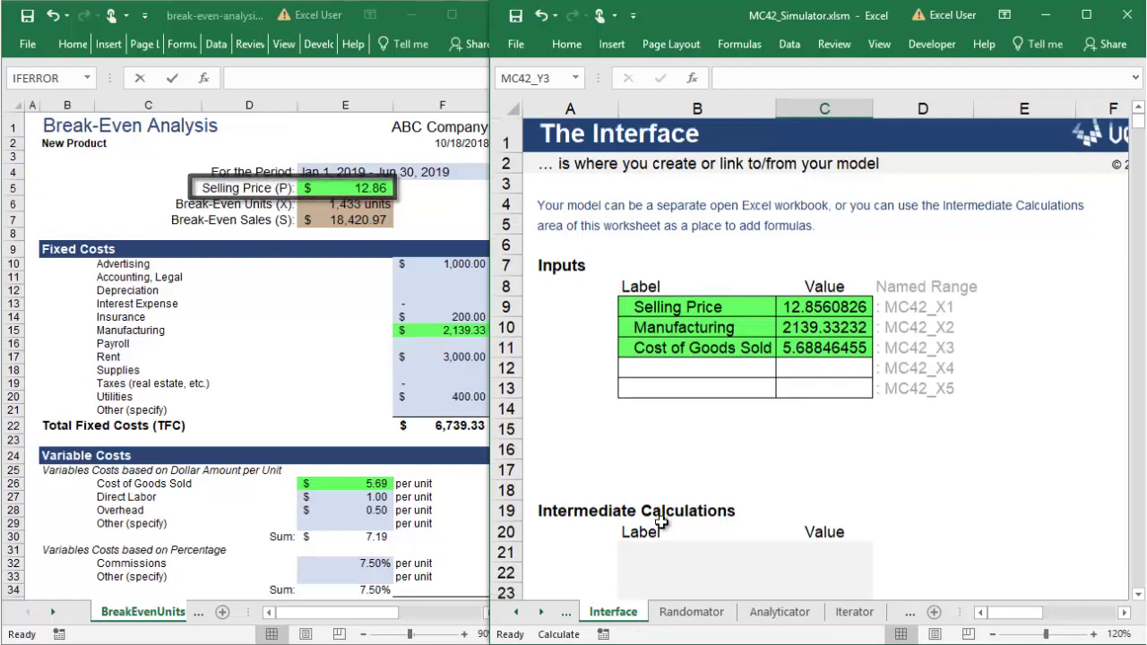
scroll(668, 538, down, 6)
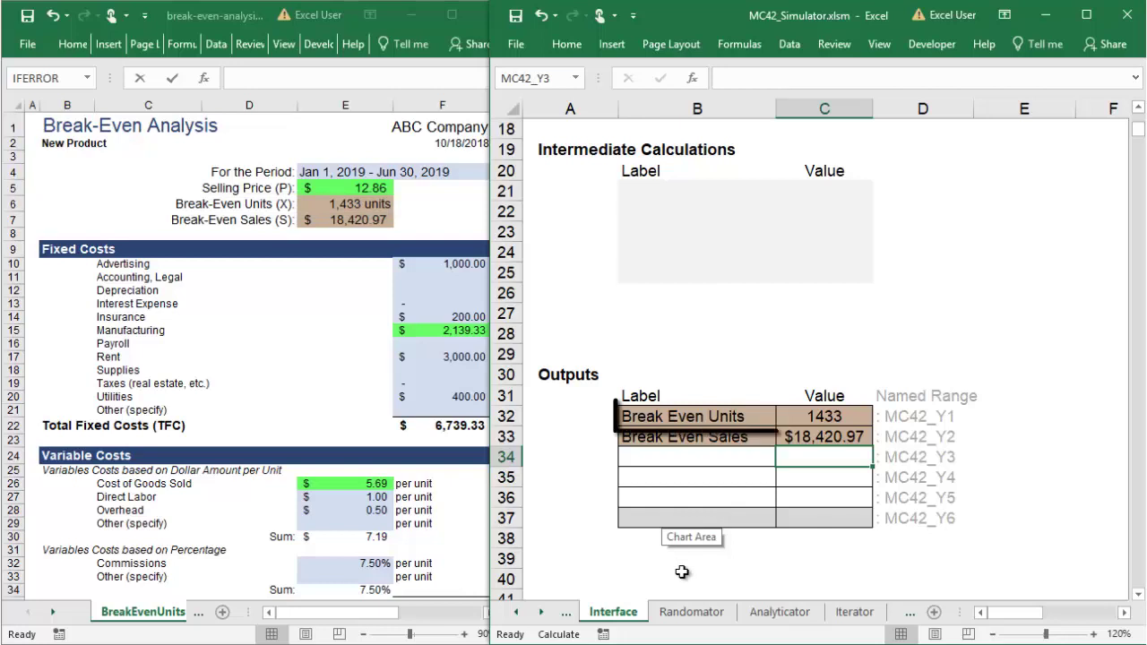
- Run the 1000-sample simulation on the Analyticator, giving mean break-even units 1555.124 and sales 18496.521
click(780, 612)
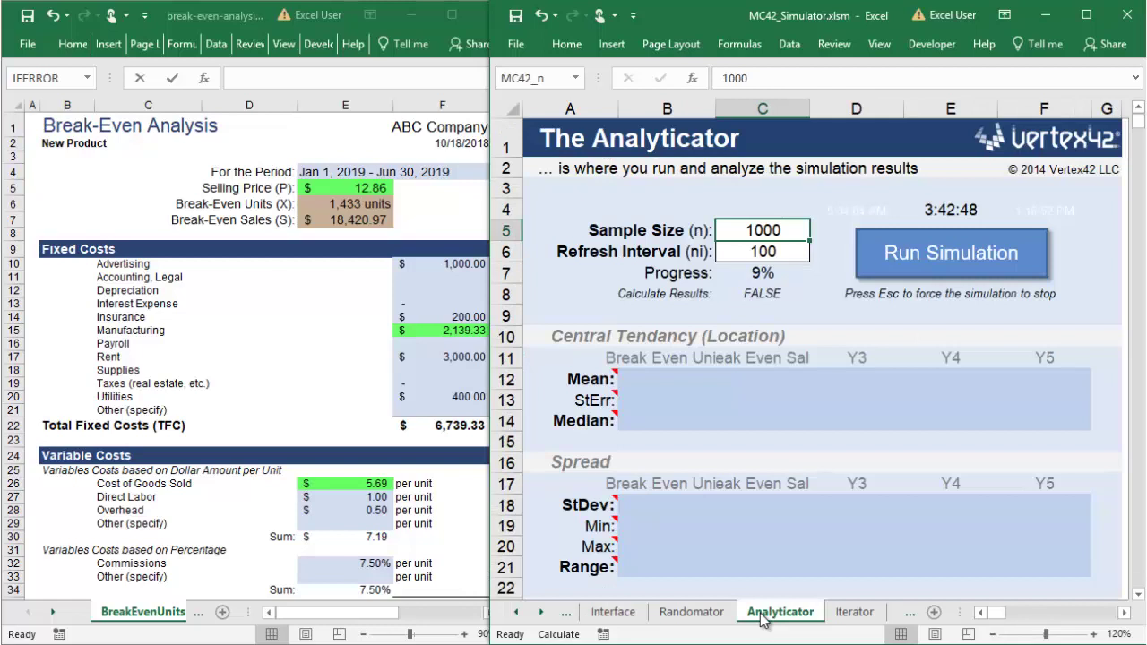
click(893, 269)
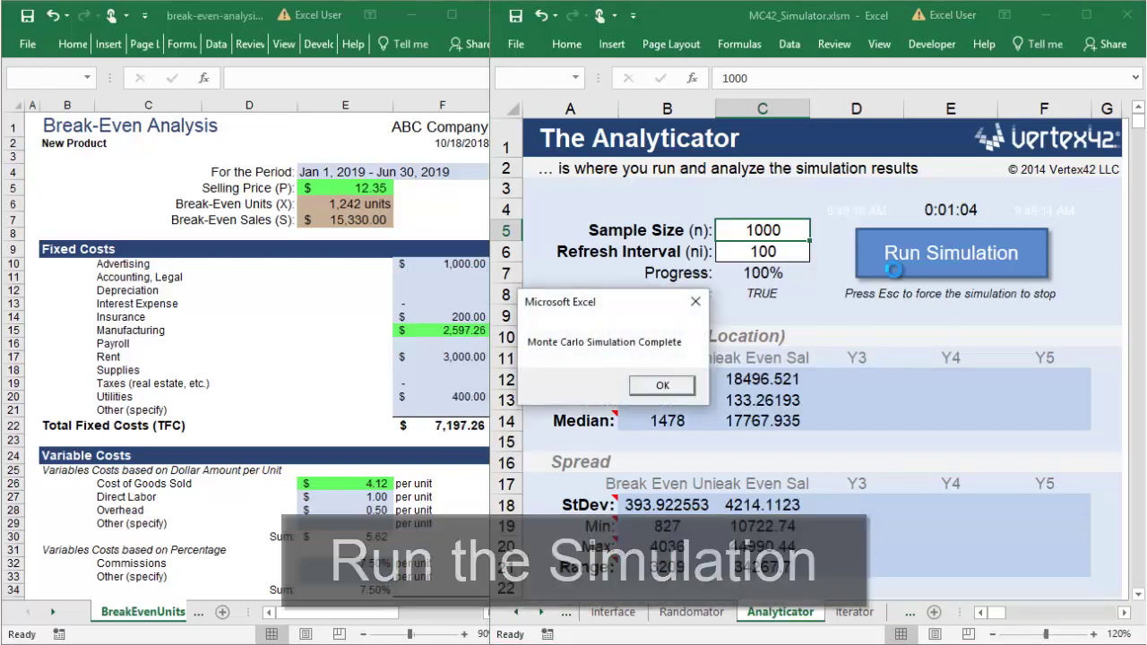
click(671, 385)
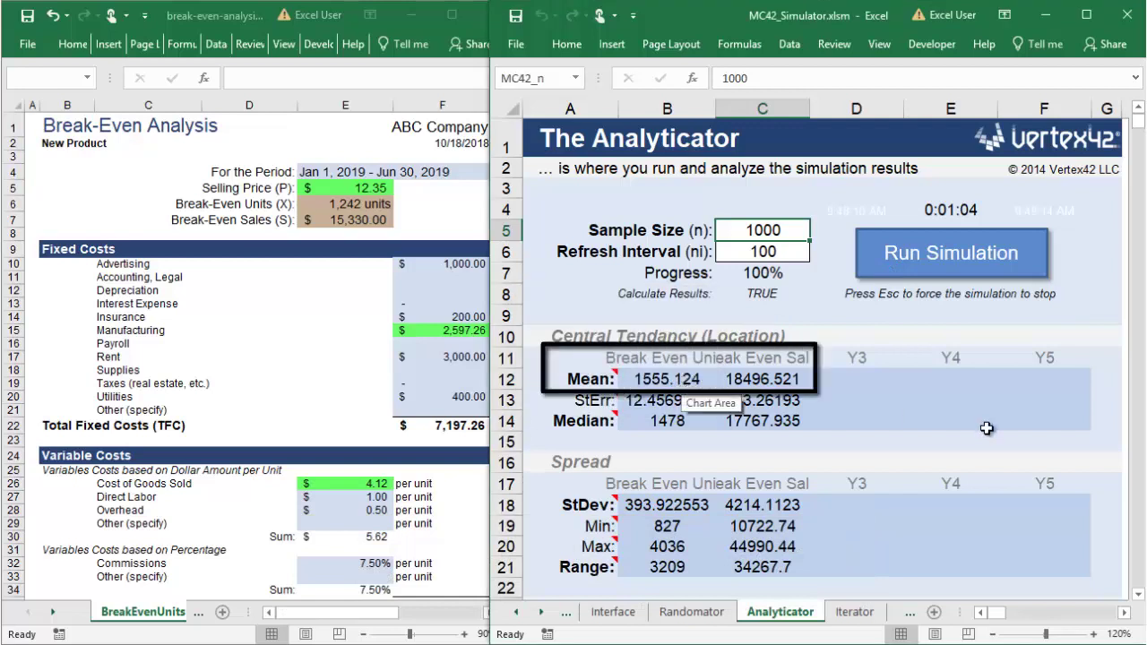
- Scroll to the Break Even Units and Break Even Sales histograms in columns H–L
click(1052, 426)
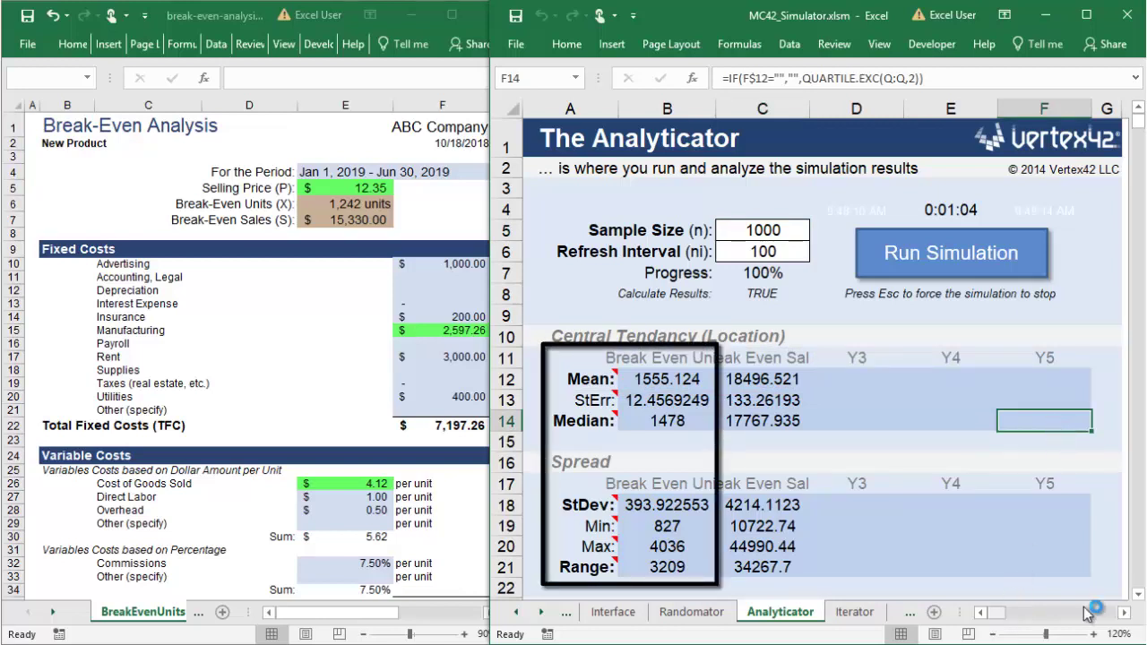
click(1111, 615)
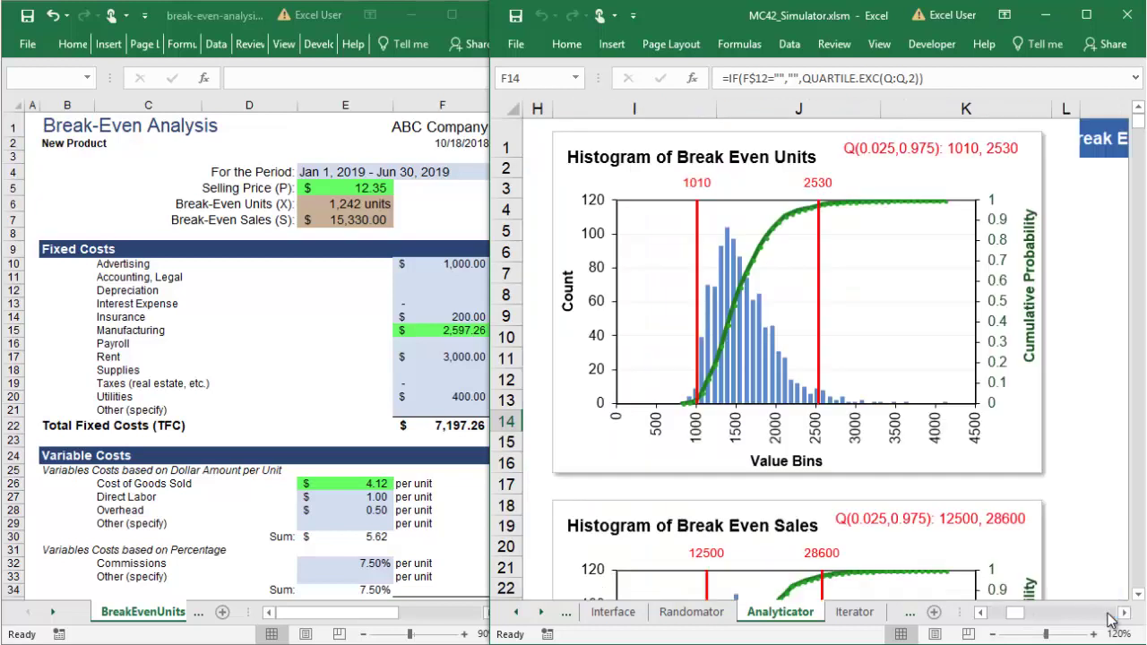
scroll(1097, 574, down, 4)
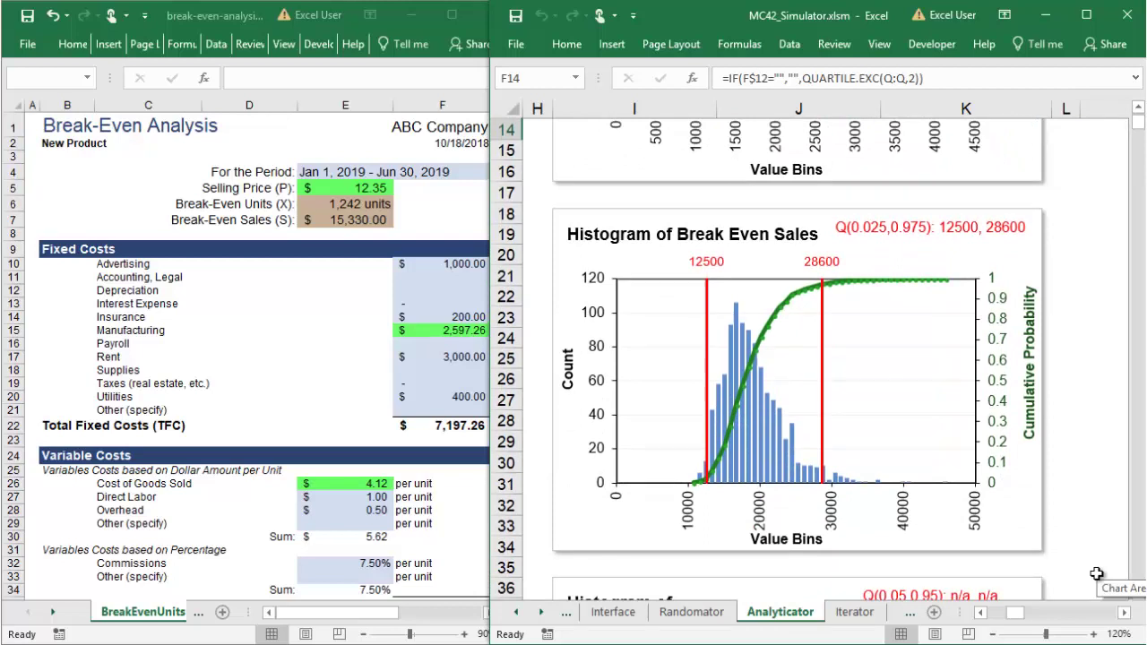
scroll(1097, 574, up, 4)
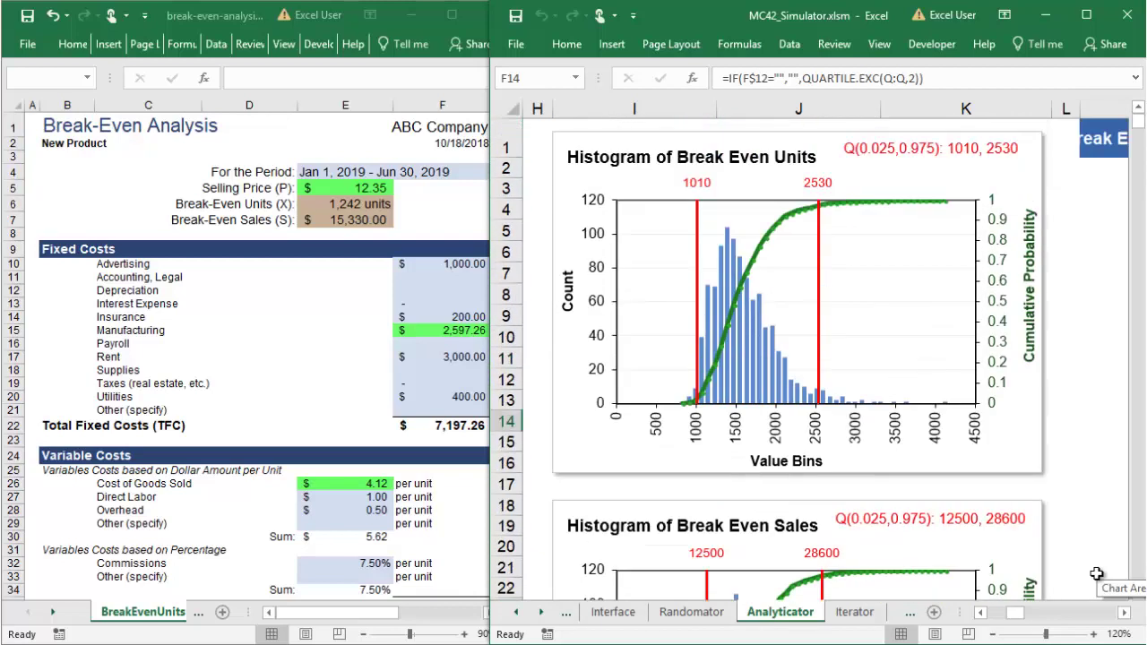